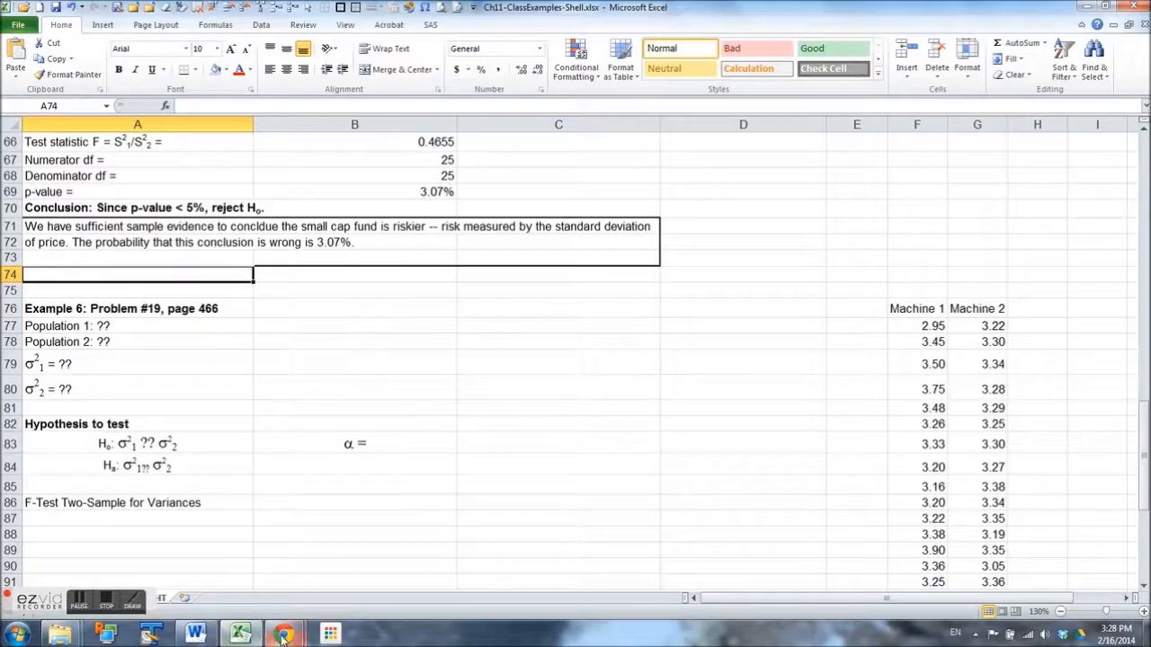
Step: Switch to the eBook in Chrome and read problem 19 about the bag weight variances of the two machines
click(342, 580)
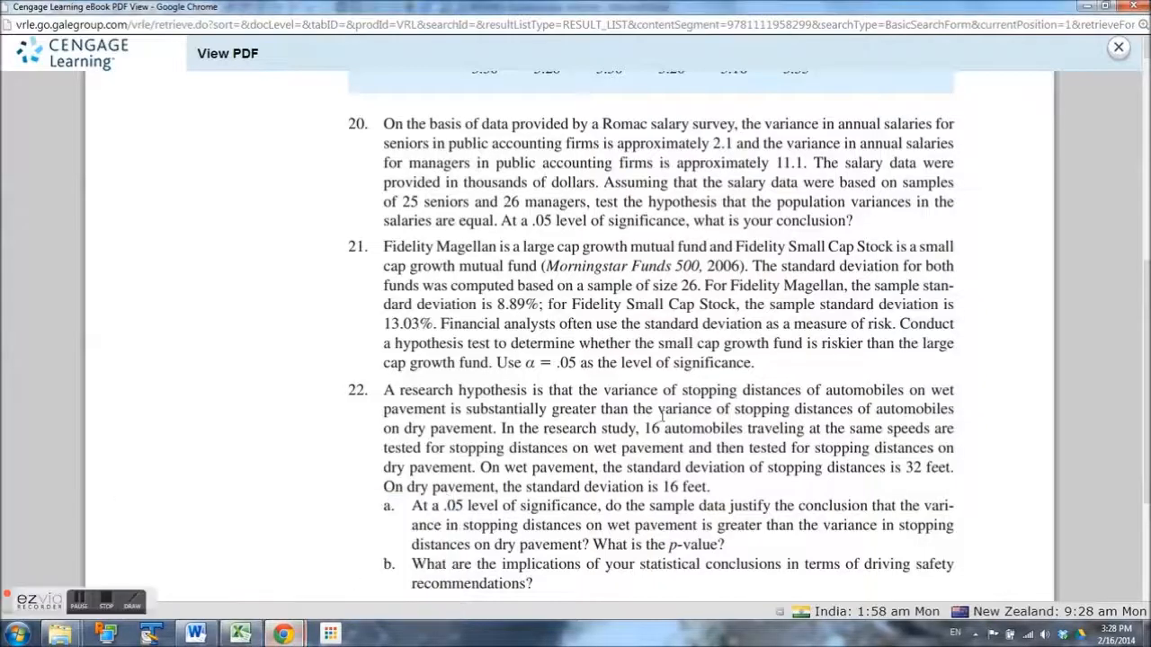
scroll(687, 393, up, 3)
scroll(687, 393, up, 1)
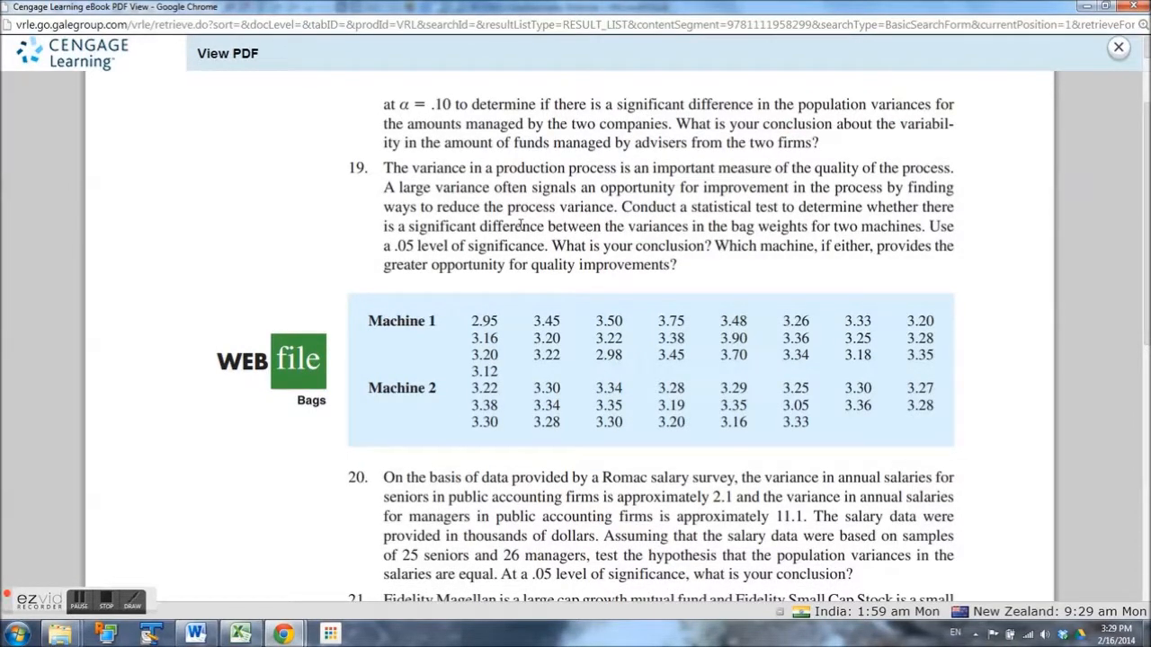
drag(709, 231, 800, 232)
drag(474, 325, 507, 400)
click(460, 392)
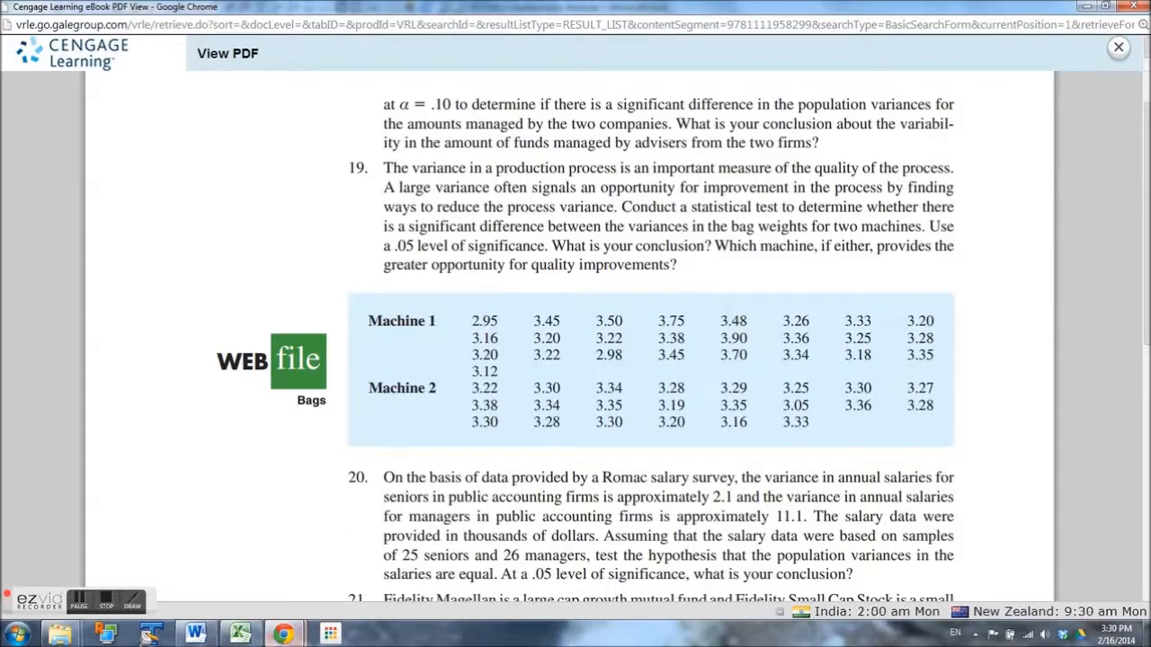
Step: Switch back to Excel and complete the Population 1 description in A77 with "Bag weights produced by machine 1"
click(245, 635)
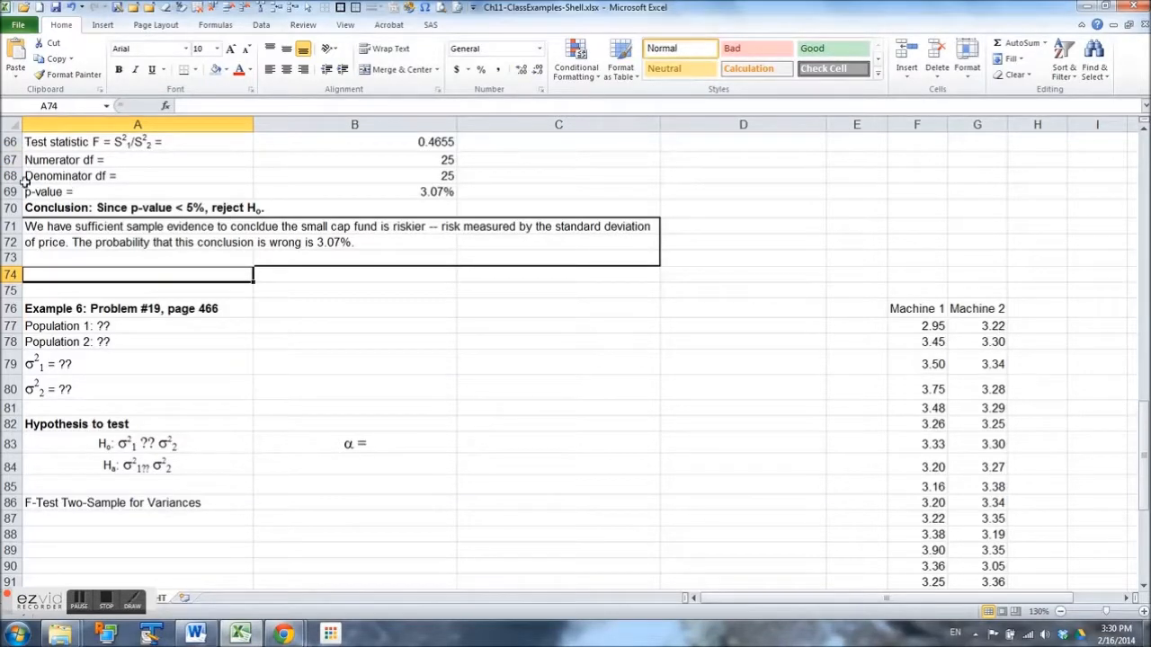
click(42, 325)
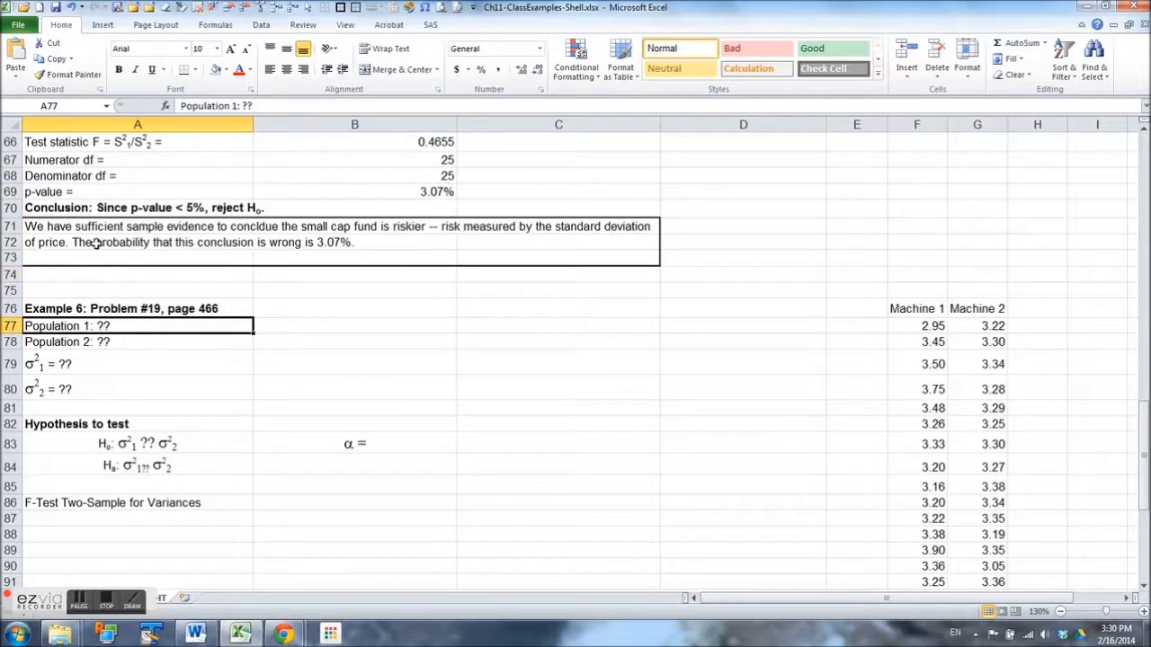
double_click(246, 106)
text(Bag weights )
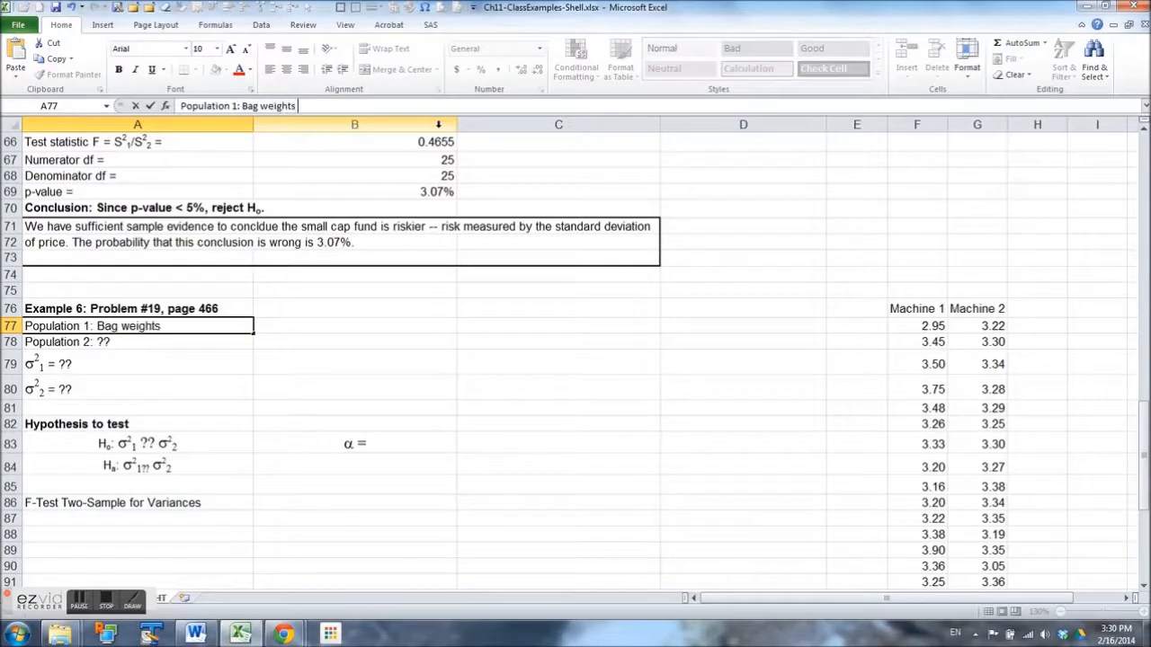
text(produced by)
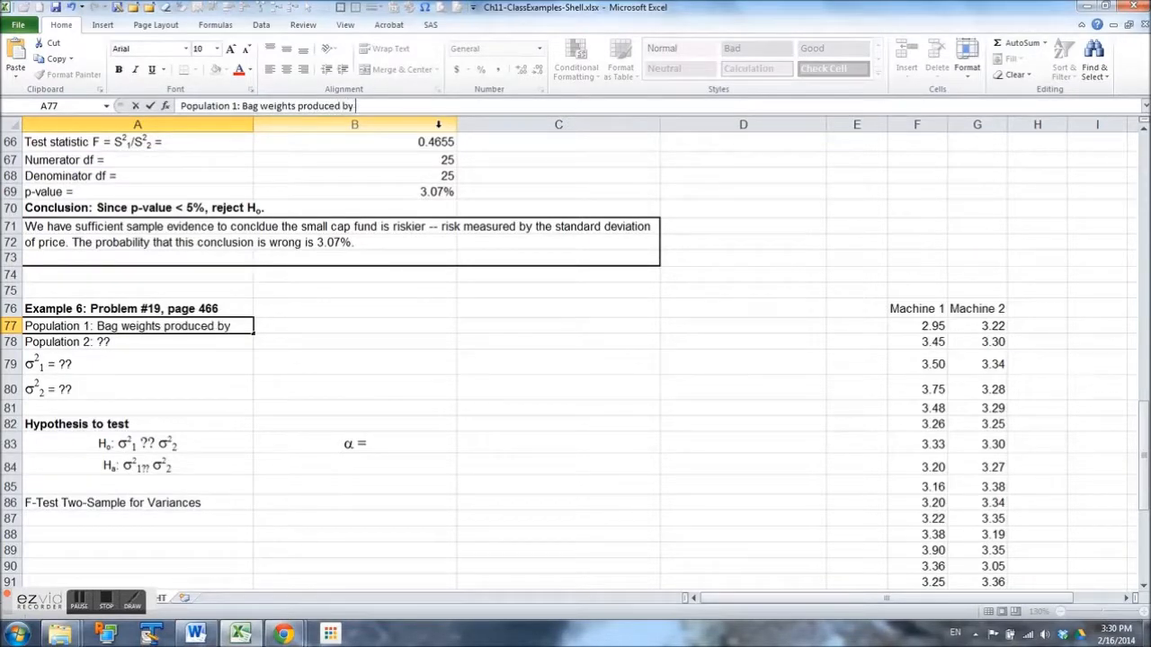
text( machine)
key(Return)
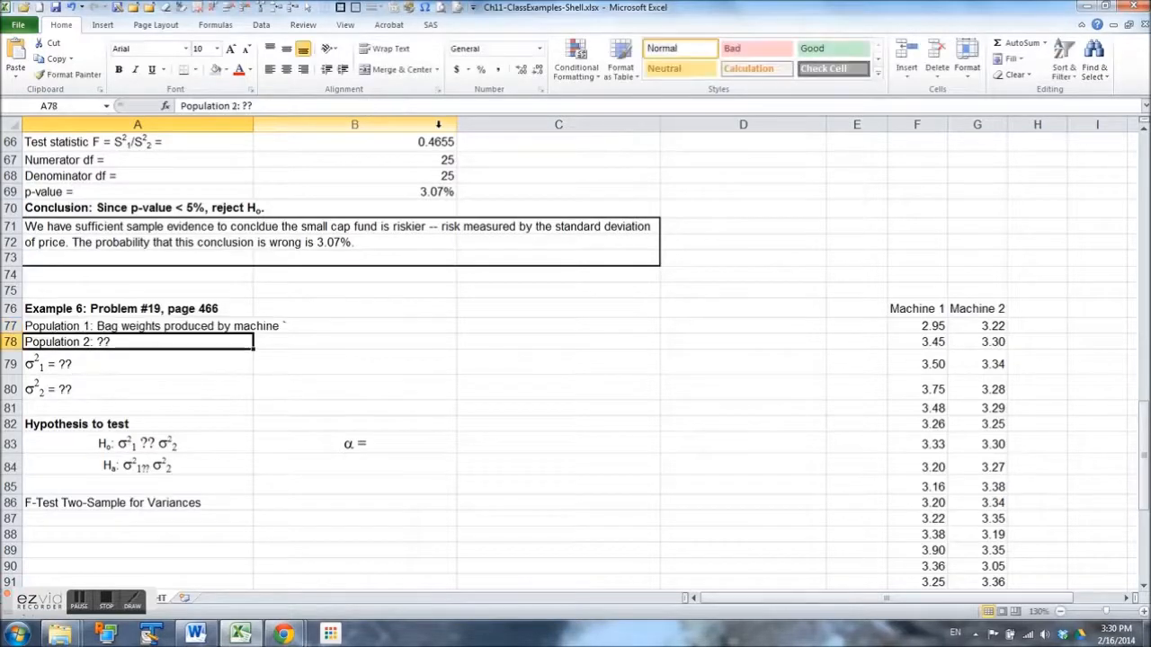
key(Up)
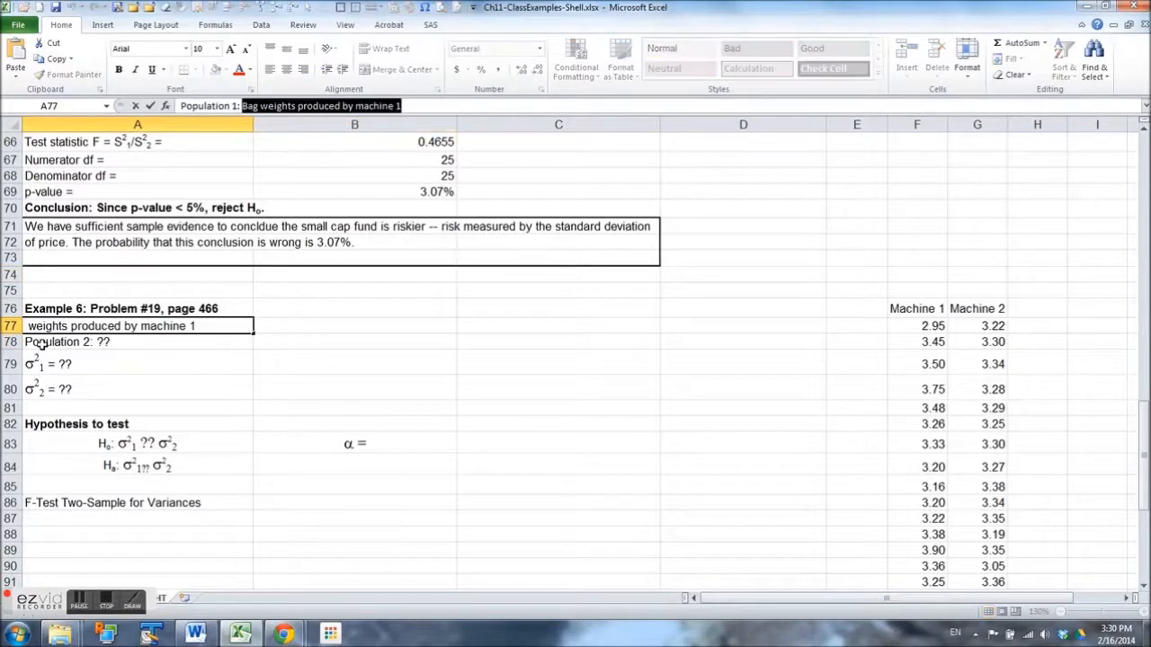
Step: Replace the question marks in the Population 2 description in A78 with "Bag weights produced by machine 2"
click(41, 344)
drag(243, 106, 467, 142)
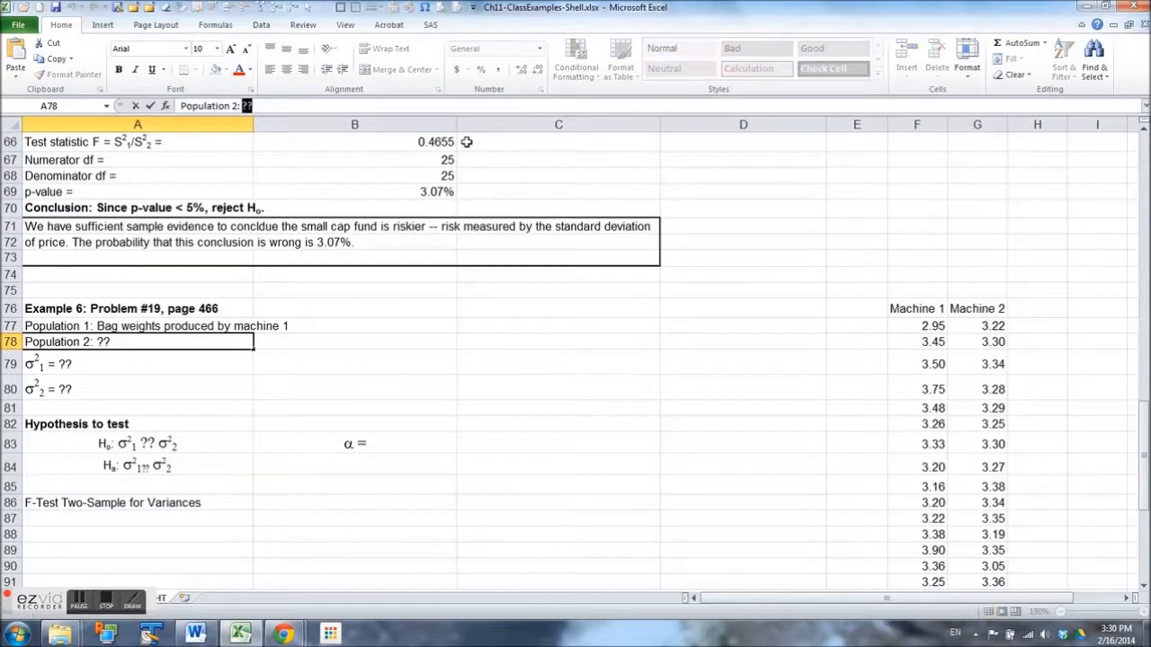
text(Bag weights produced by machine 1)
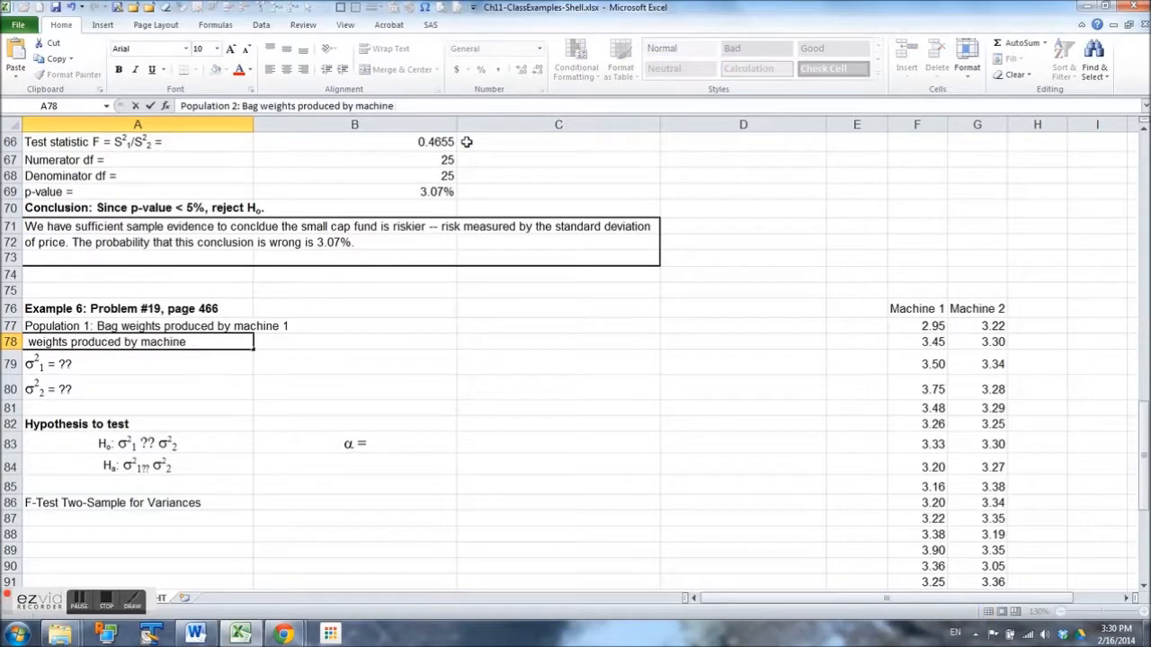
key(Return)
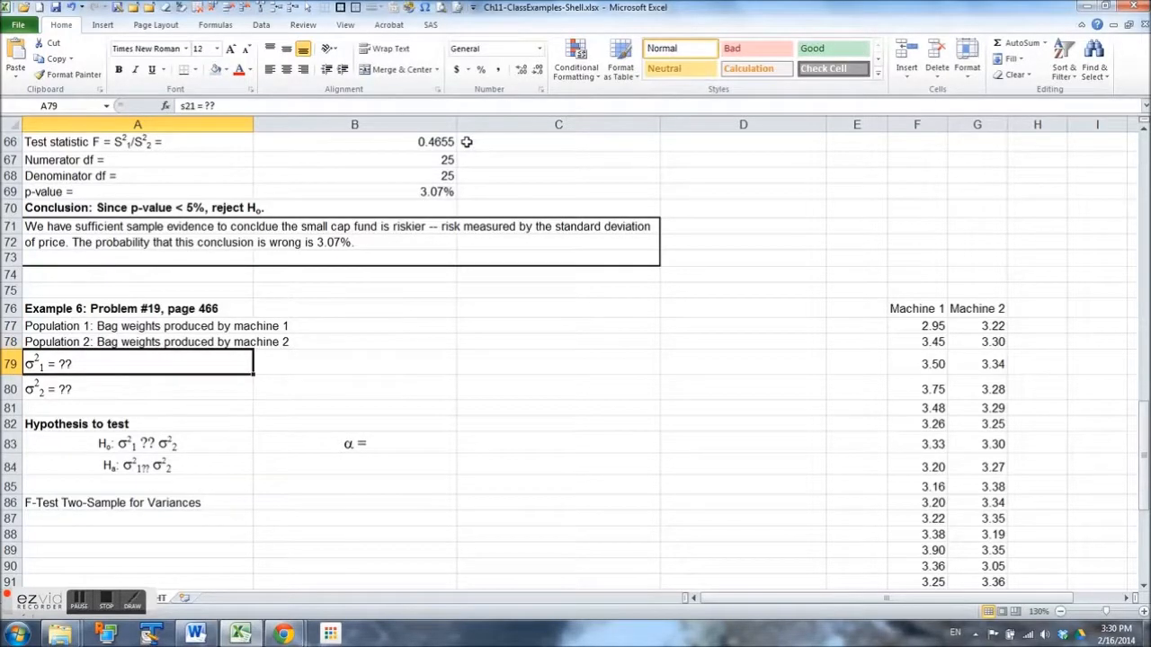
Step: Define σ²₁ in A79 as "Variance of bag weights produced by machine 1"
double_click(210, 105)
text(Va)
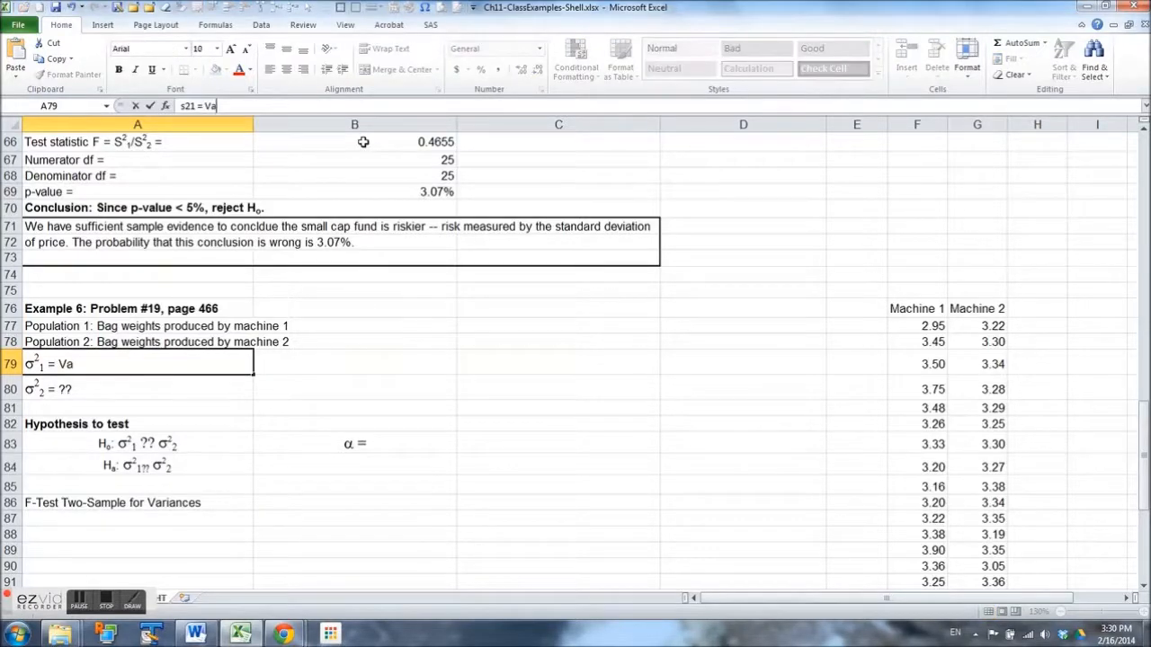
text(riance of ba)
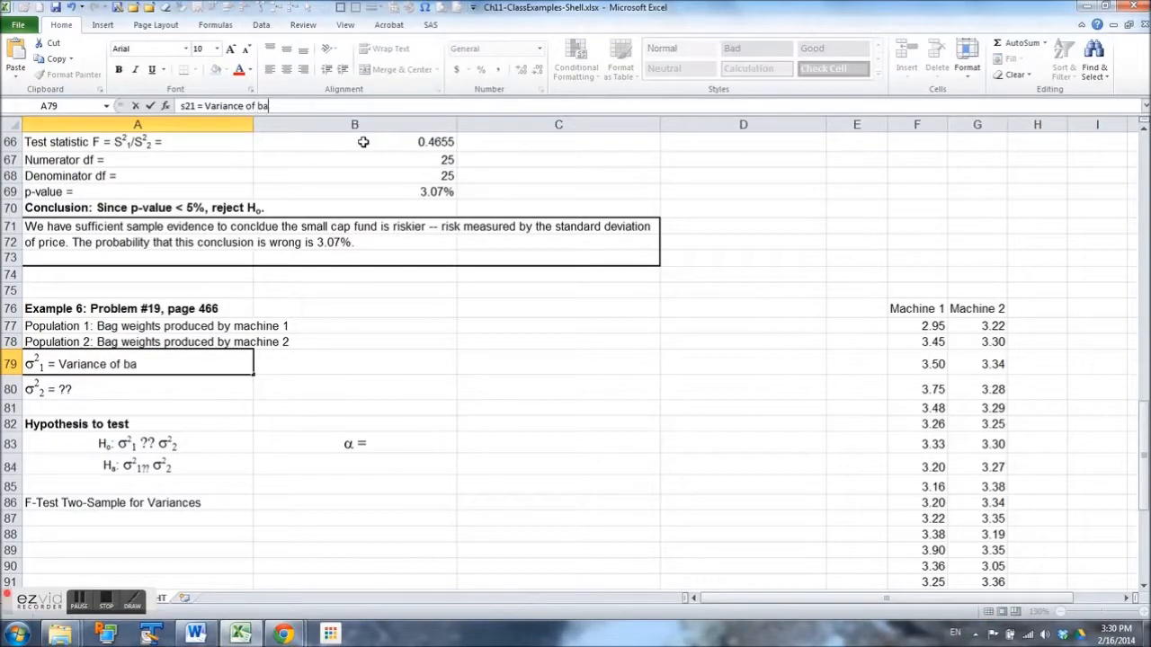
text(g weights )
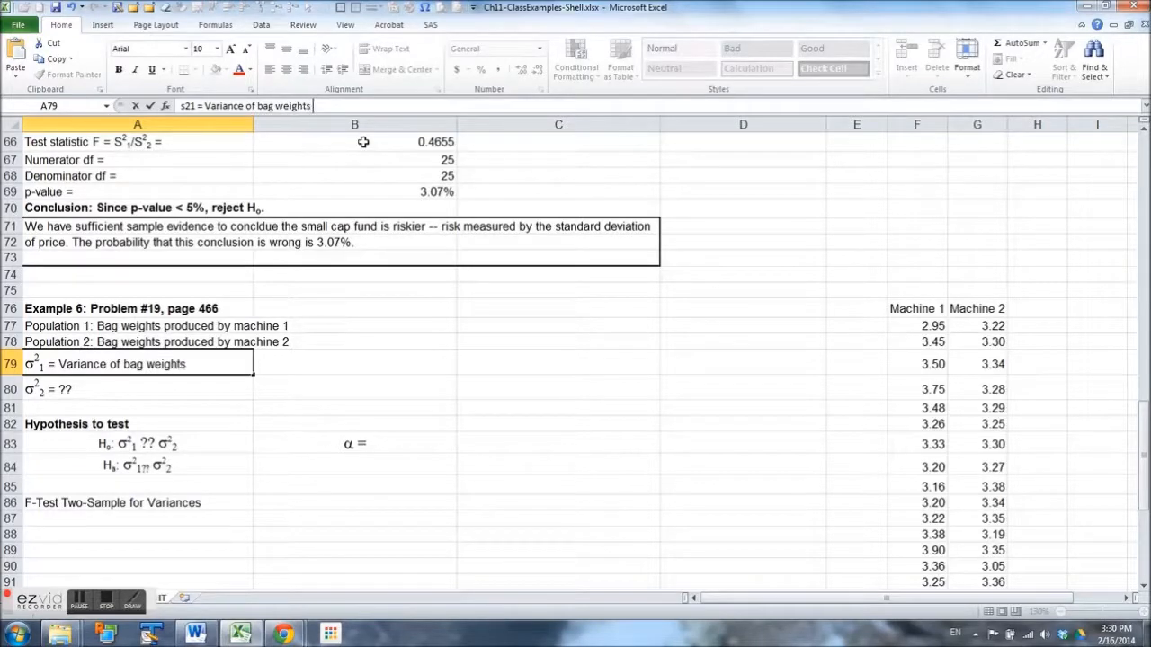
text(produce)
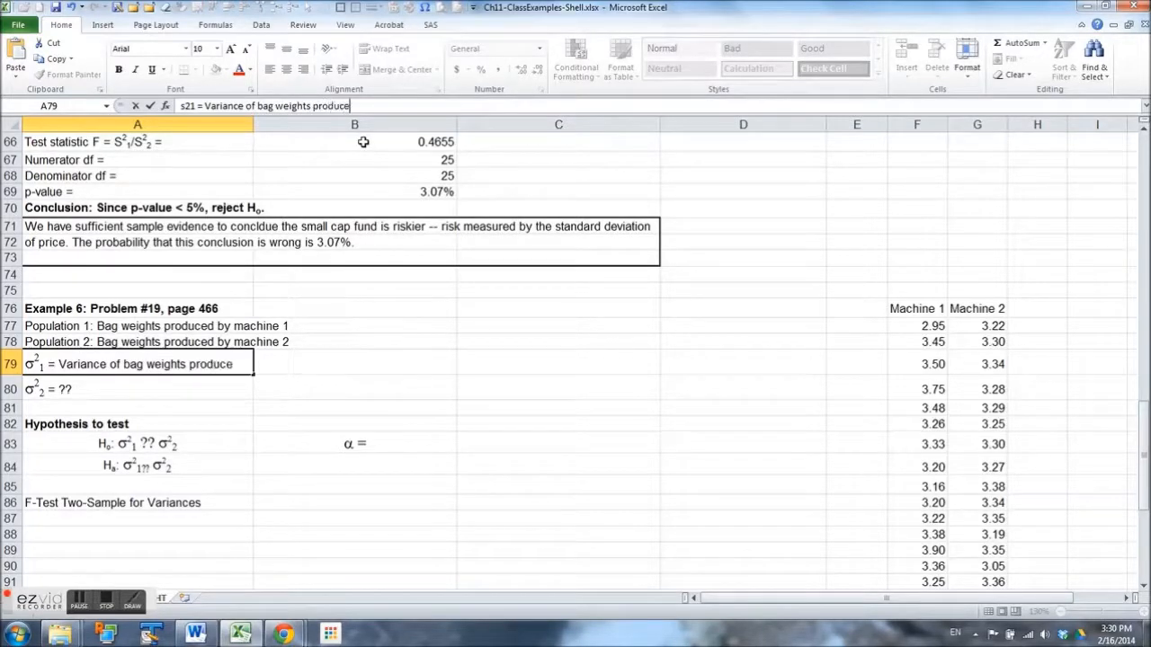
text(d by machine 1)
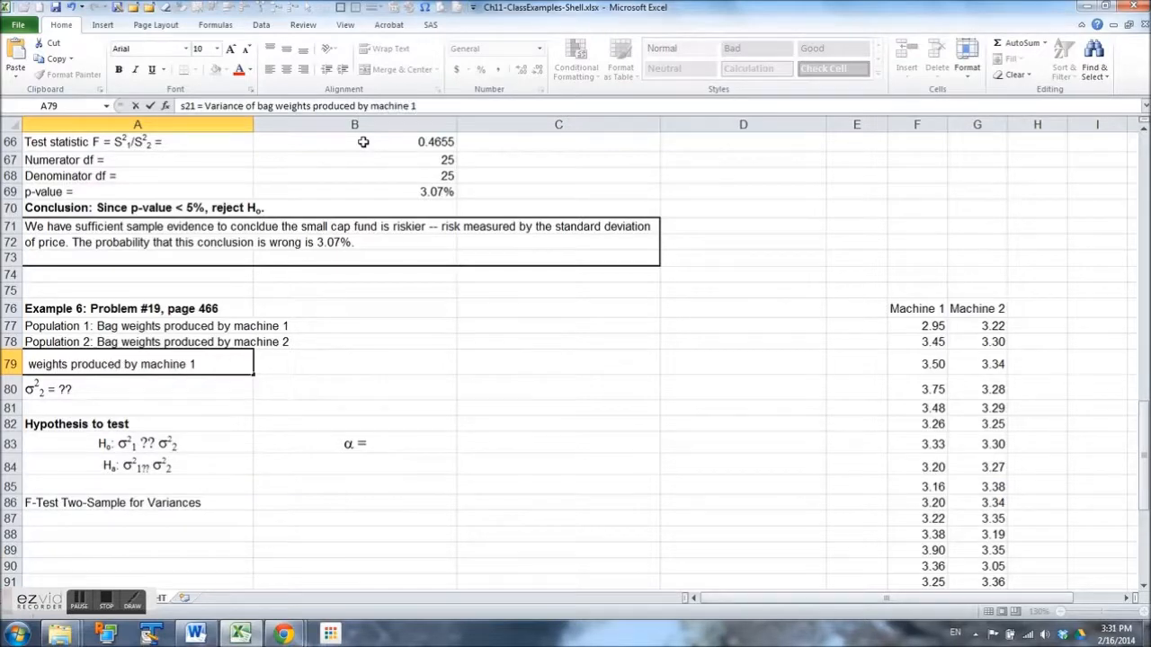
key(Return)
Step: Reuse the σ²₁ wording to define σ²₂ in A80 as "Variance of bag weights produced by machine 2"
key(Up)
drag(417, 106, 370, 118)
click(36, 393)
key(BackSpace)
key(BackSpace)
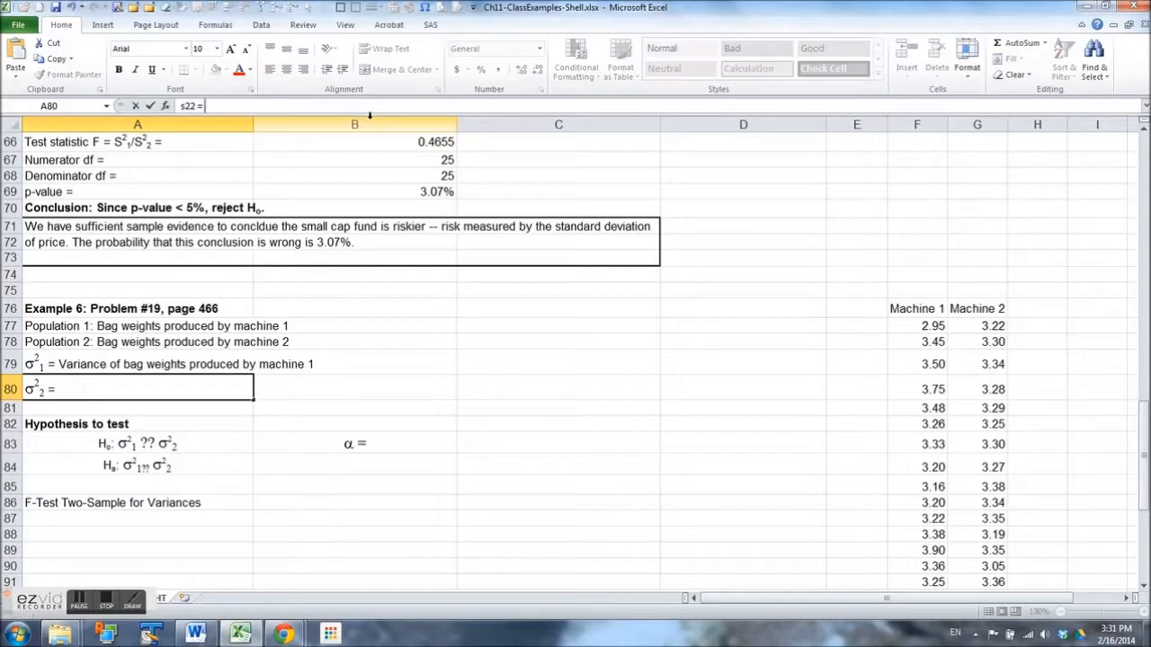
text(Variance of bag weights produced by machine 1)
text(2)
key(Return)
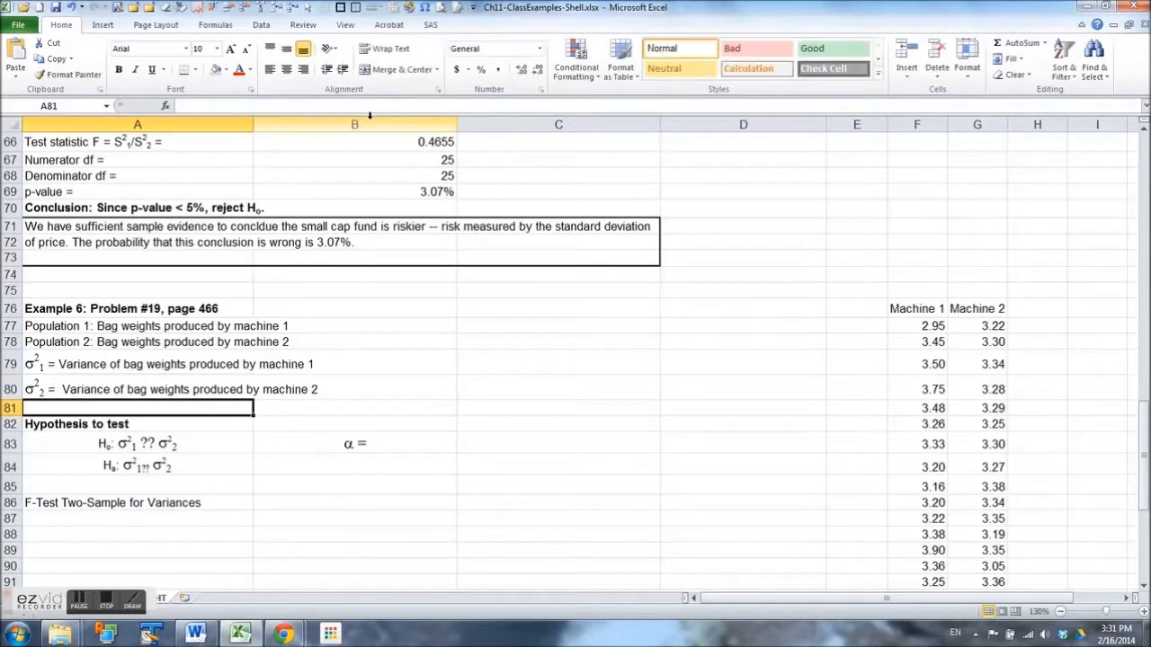
Step: Replace the question marks in the alternative hypothesis in A84 with the not-equal symbol ≠
click(115, 468)
click(216, 105)
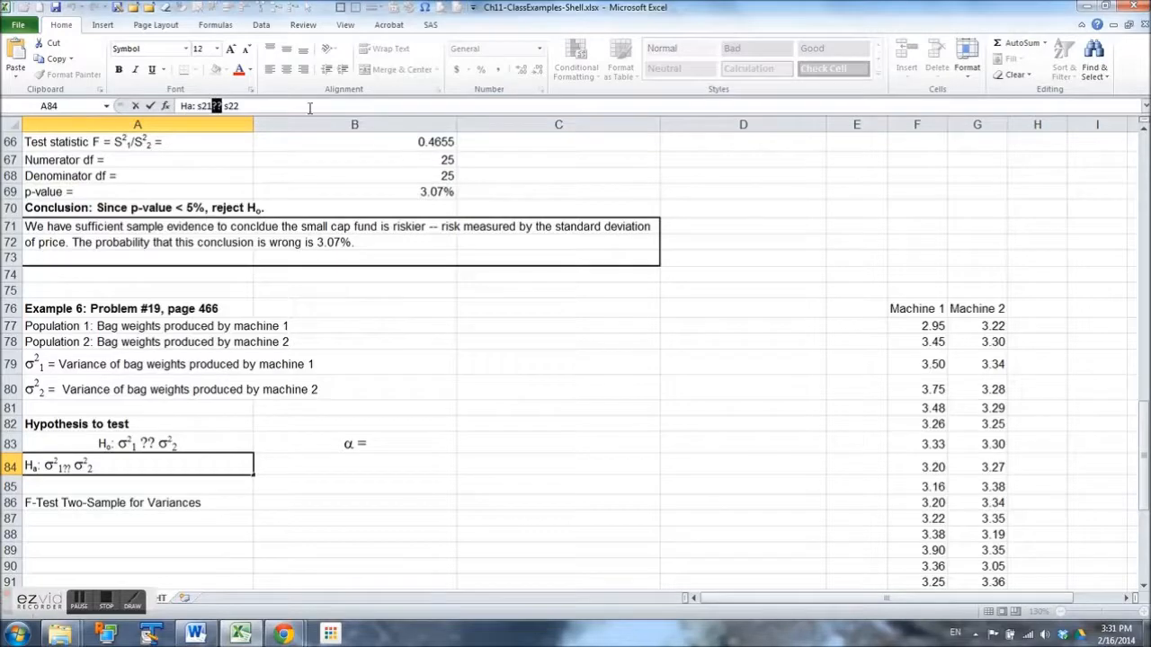
click(103, 24)
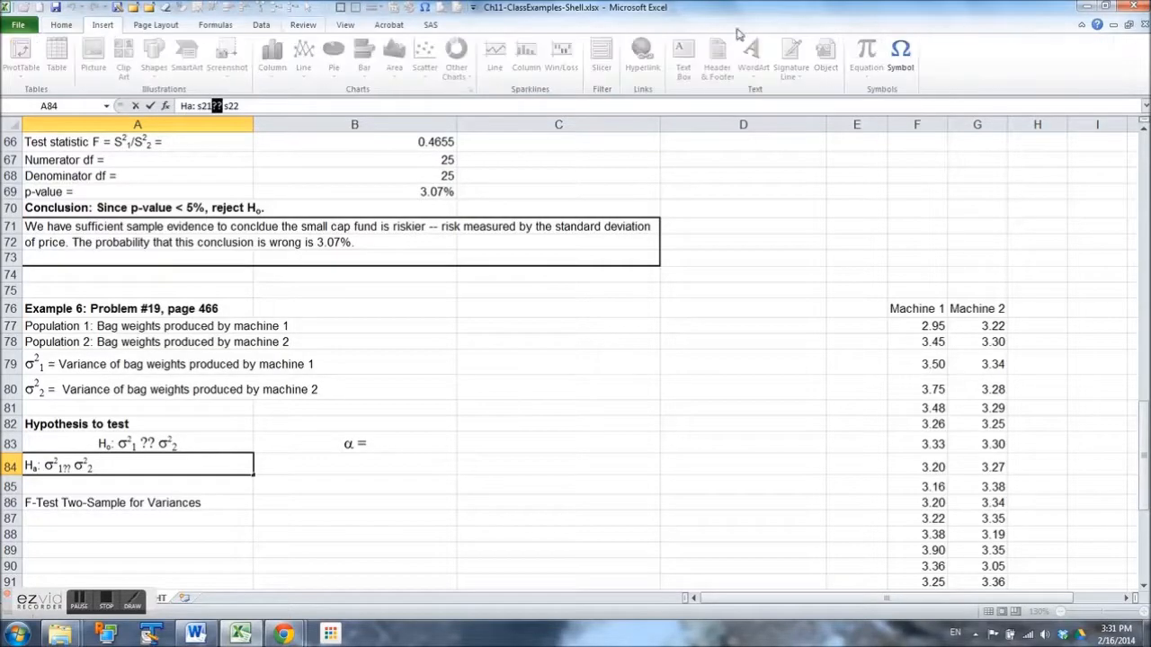
click(900, 57)
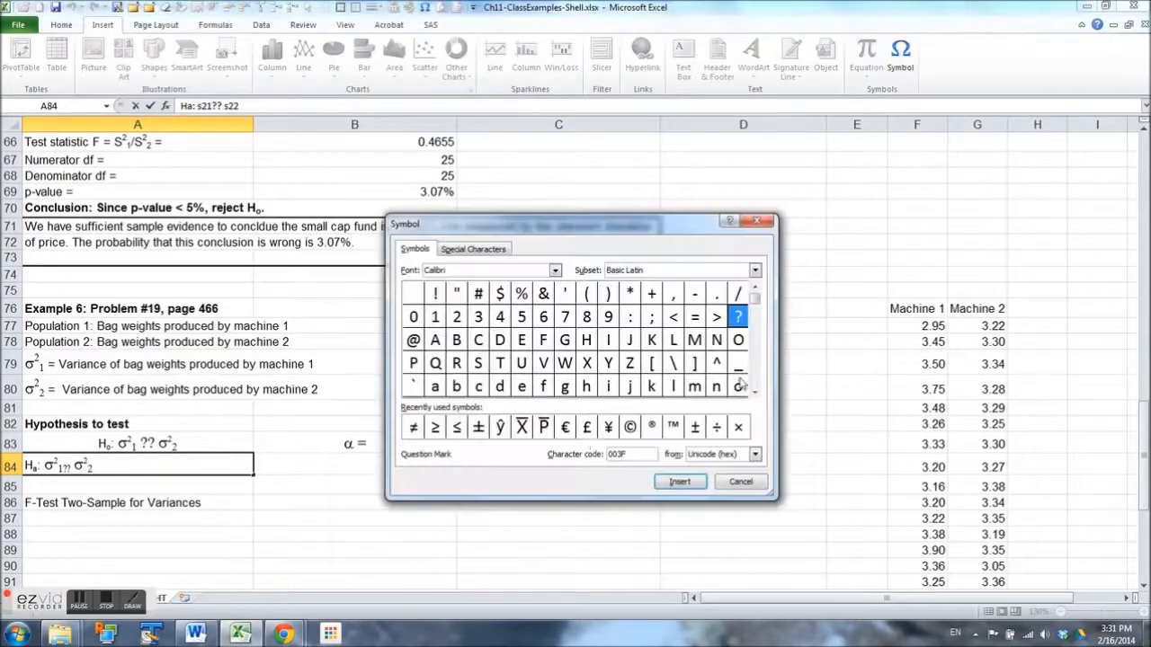
click(413, 427)
click(679, 482)
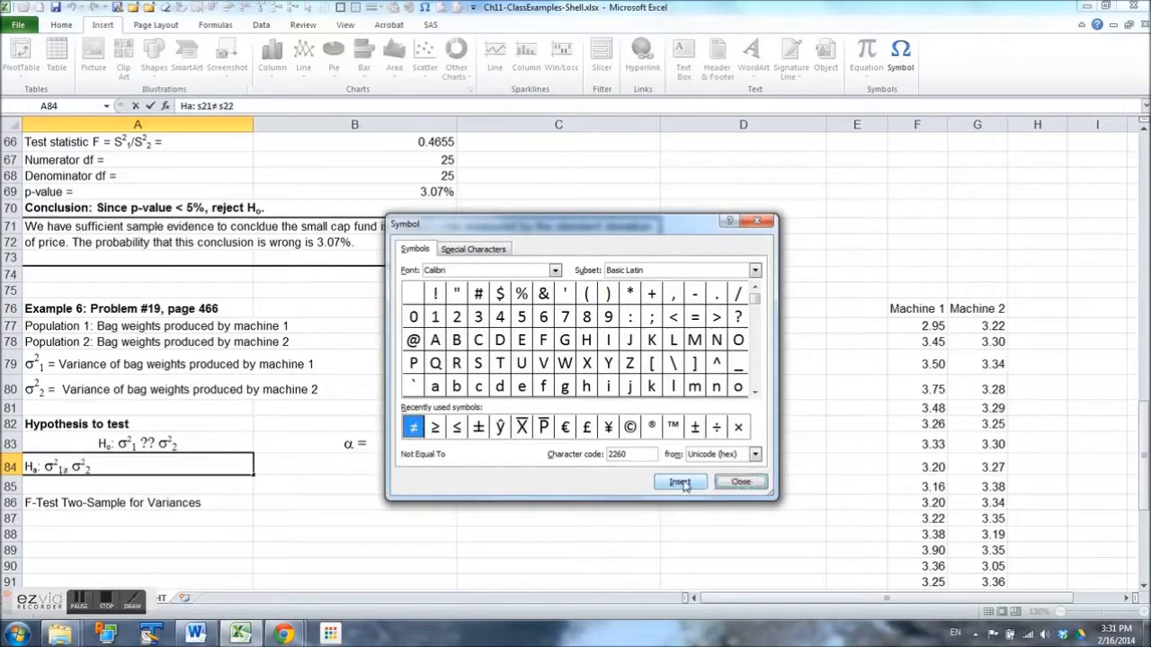
key(Escape)
key(Return)
Step: Replace the question marks in the null hypothesis in A83 with an equals sign
key(Up)
key(Up)
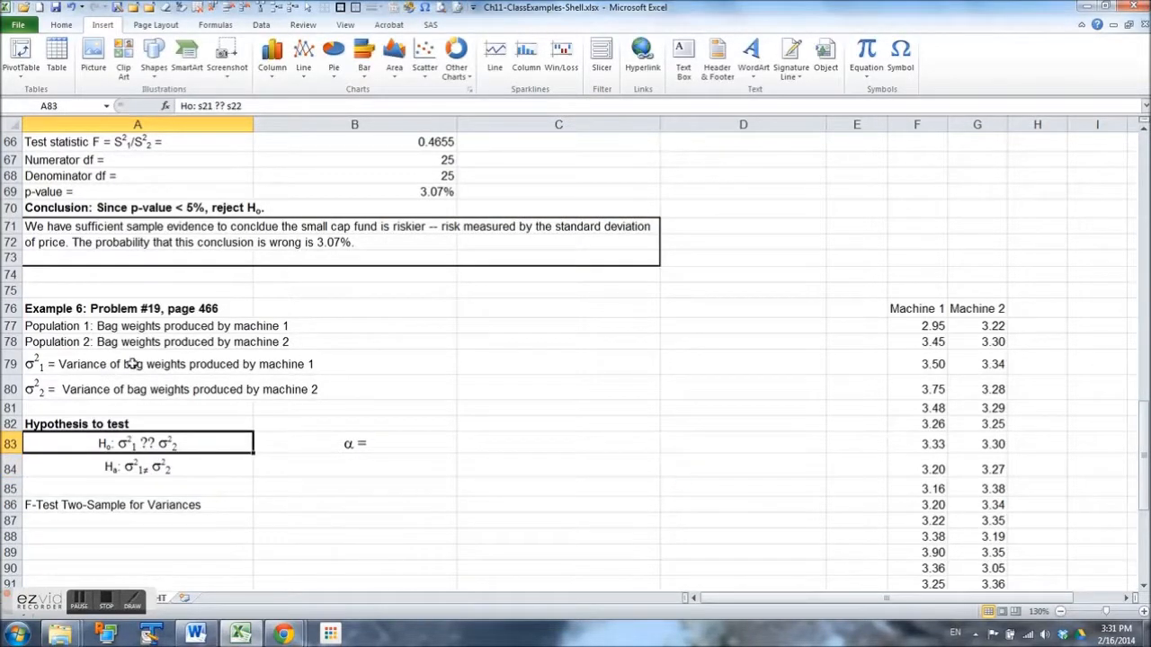
click(216, 107)
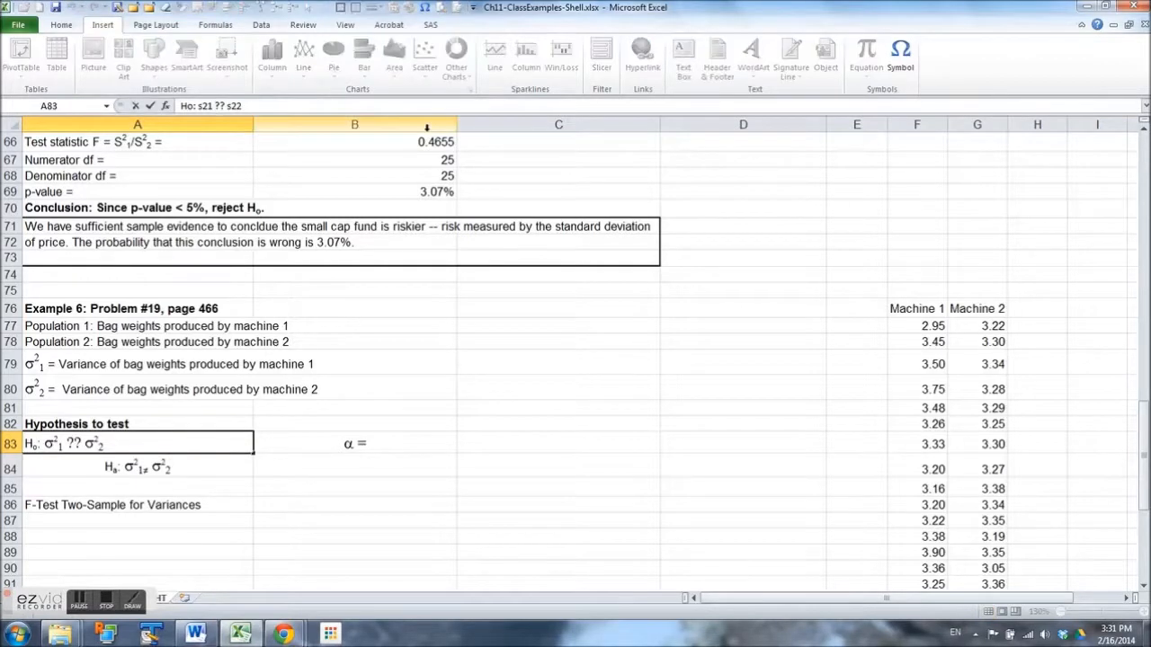
text(=)
key(Return)
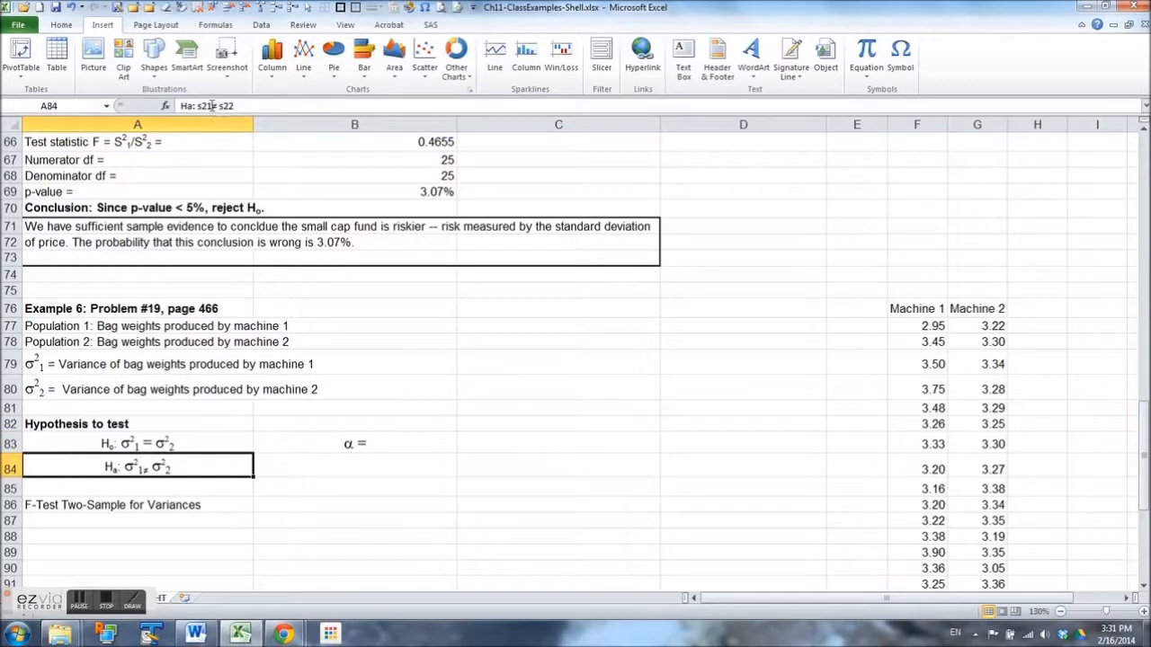
Step: Remove the subscript formatting from the ≠ symbol in the alternative hypothesis in A84
drag(213, 106, 216, 106)
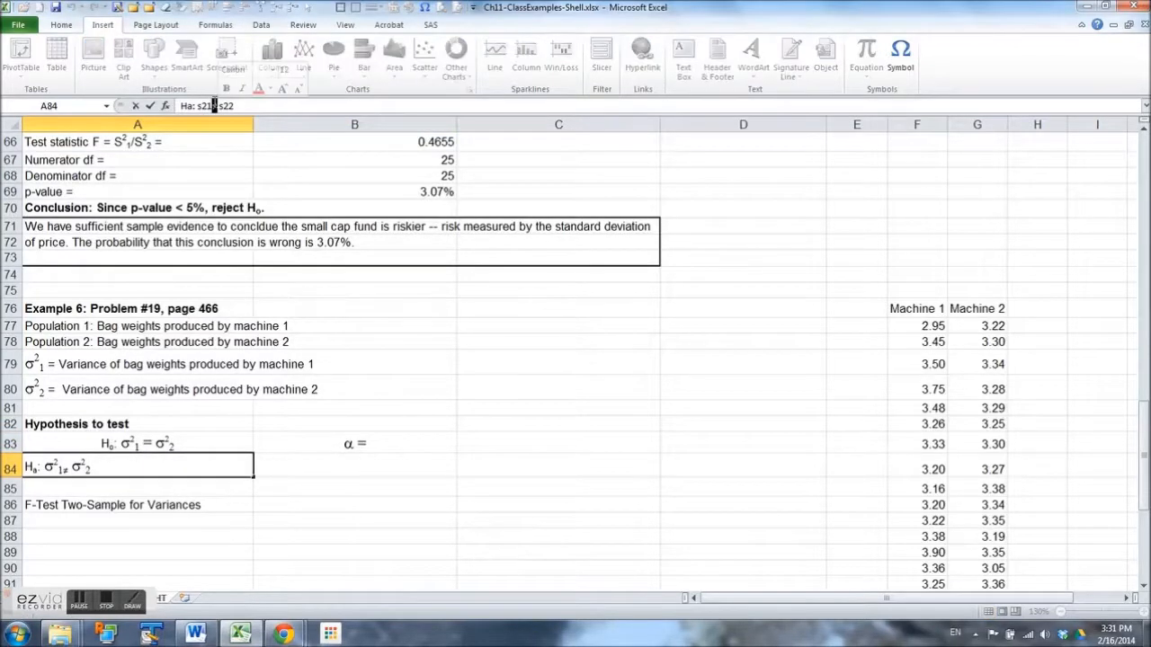
key(ctrl+1)
click(450, 405)
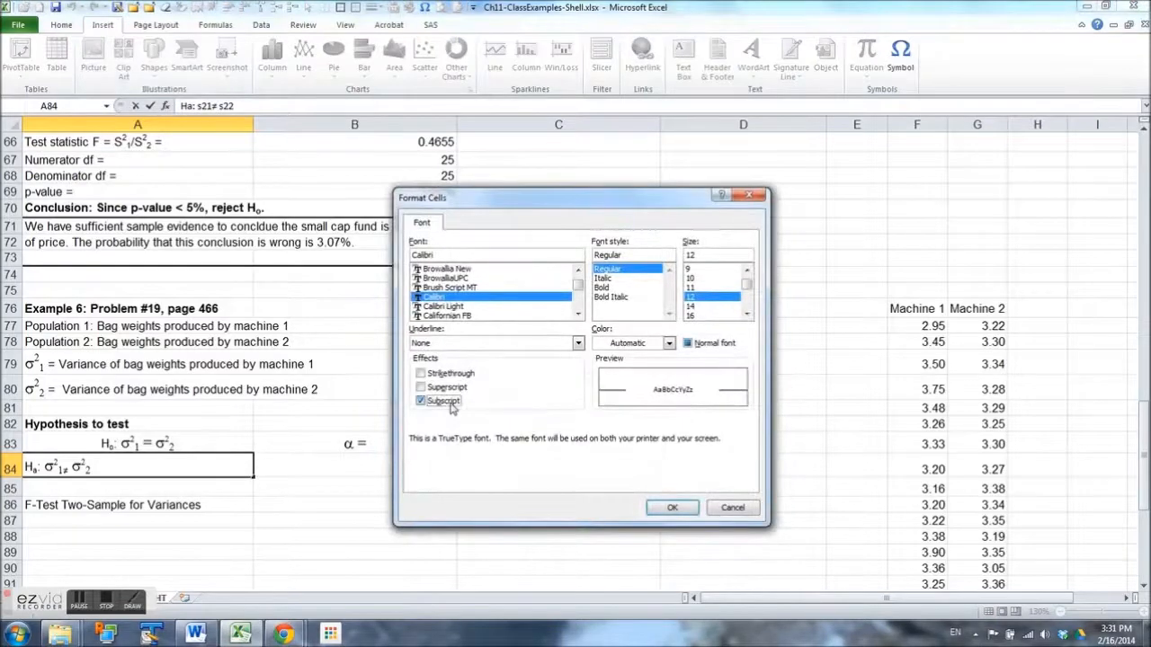
click(673, 507)
key(Return)
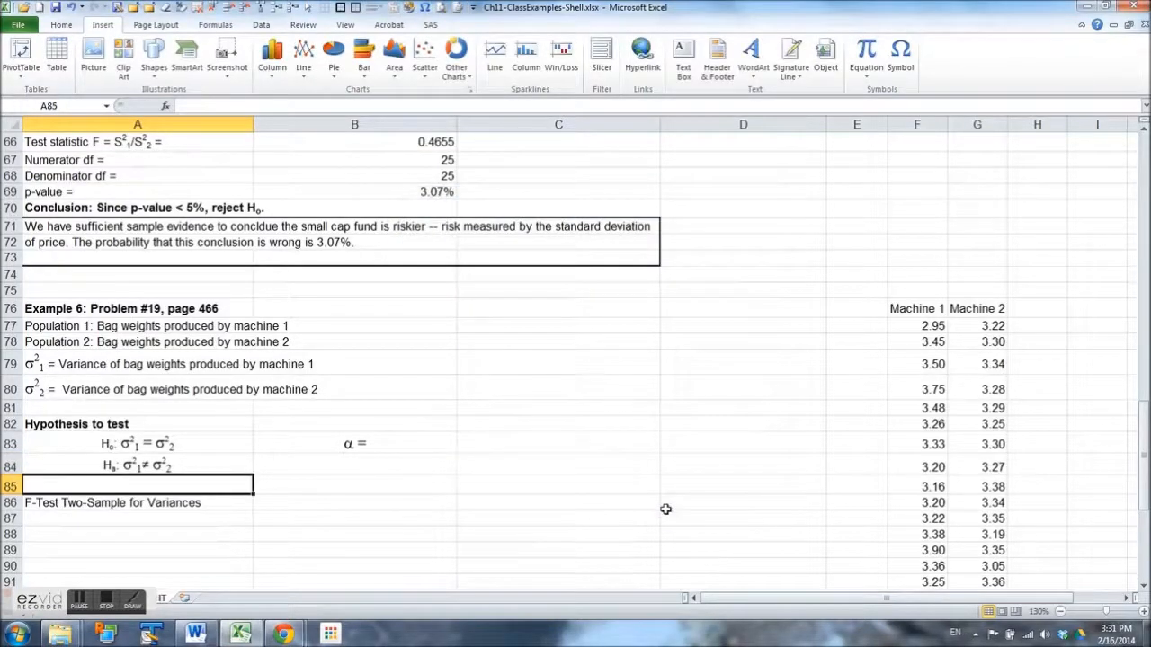
Step: Enter 5% in C83 as the significance level α
click(535, 441)
text(5%)
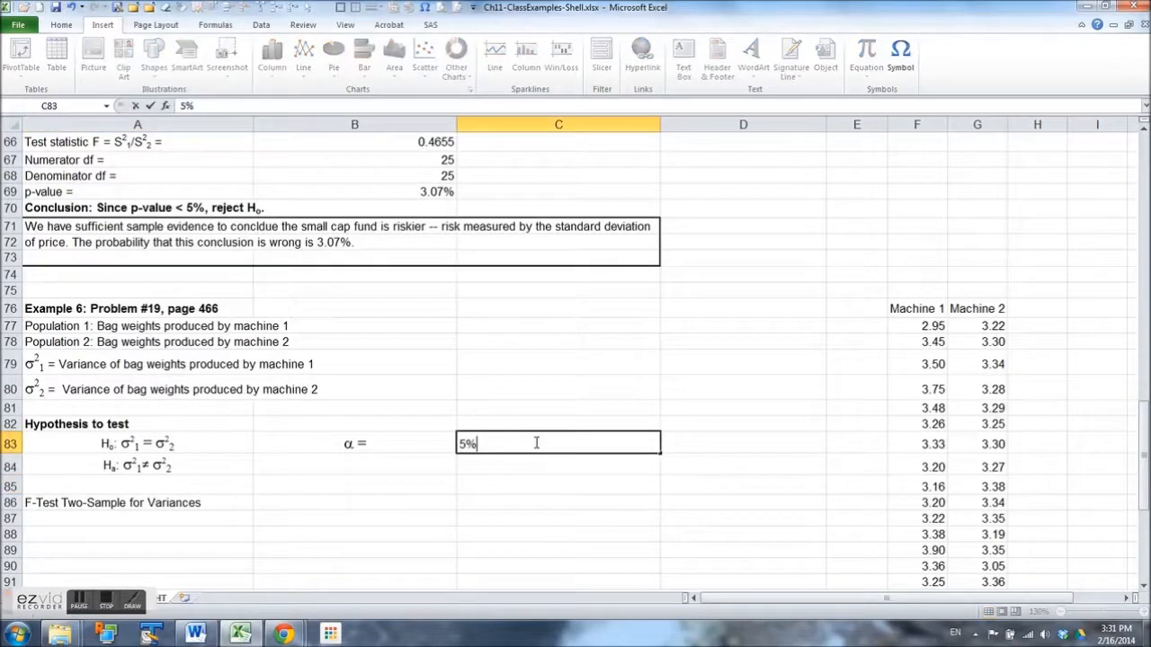
key(Return)
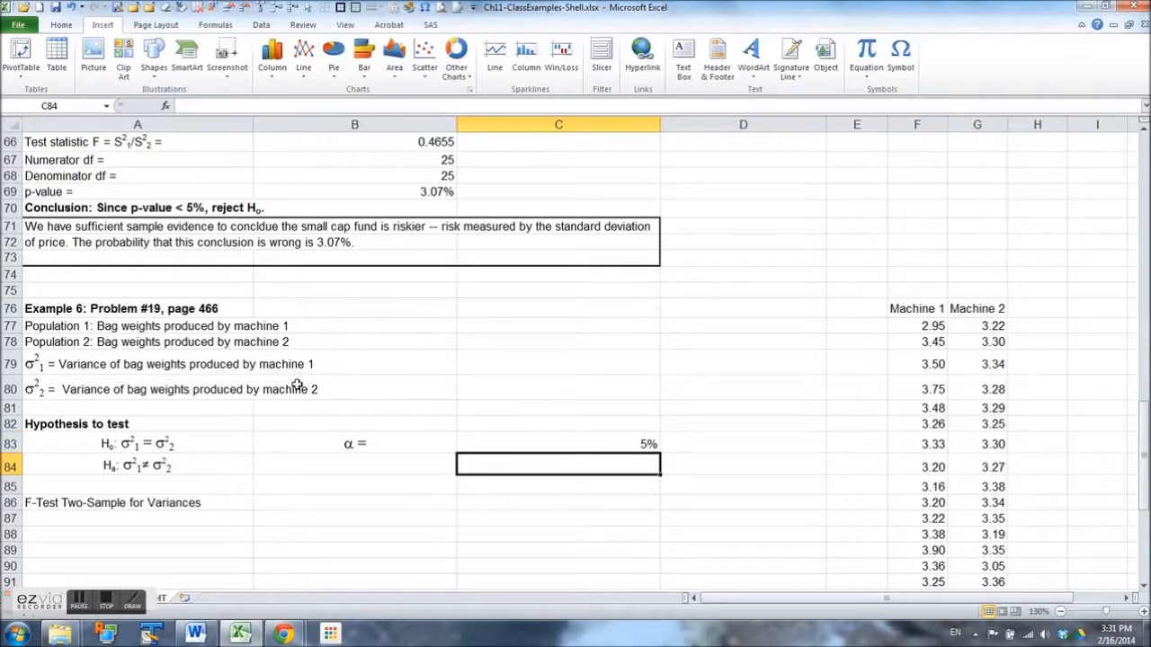
Step: Open the F-Test Two-Sample for Variances tool from the data analysis tools
click(45, 519)
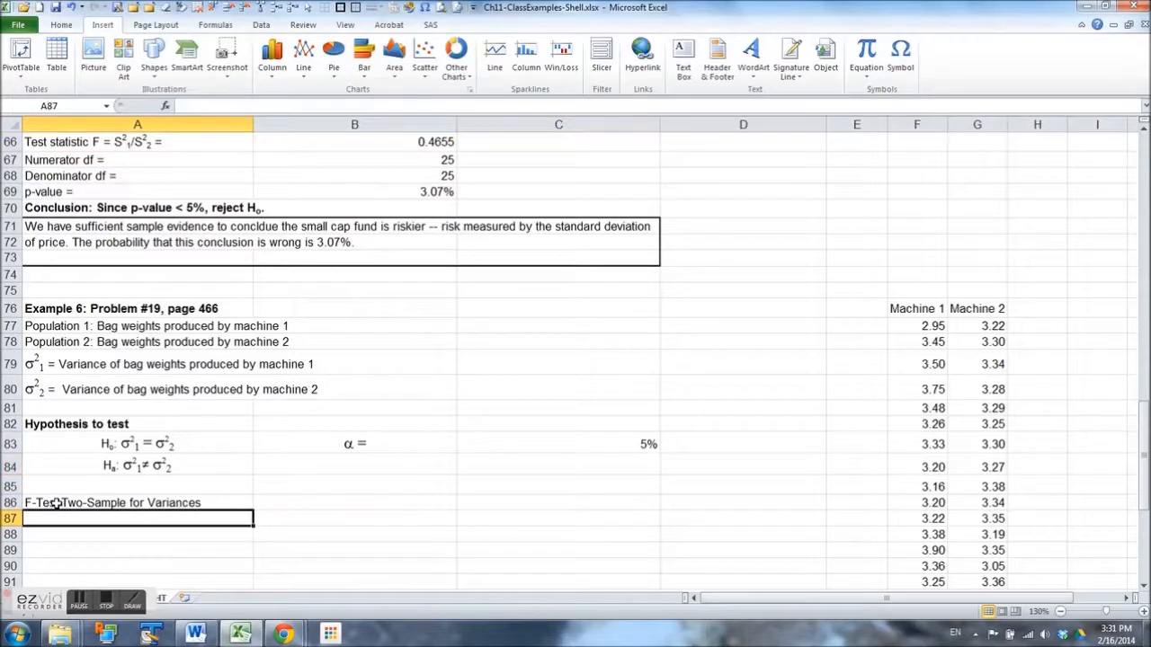
click(260, 25)
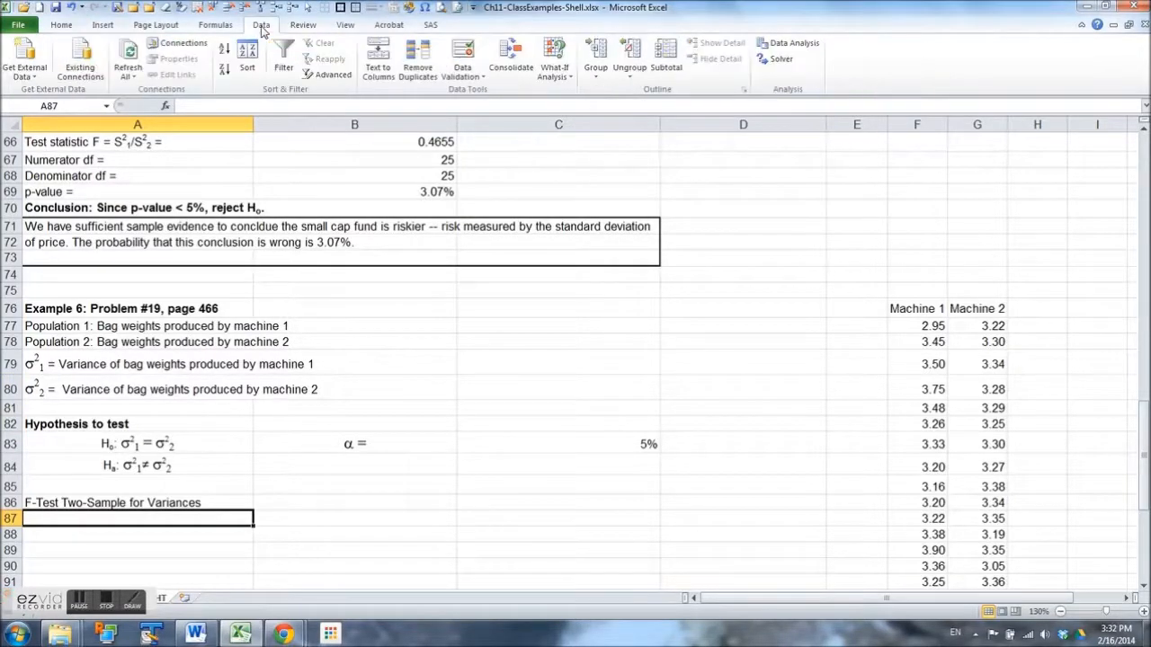
click(791, 43)
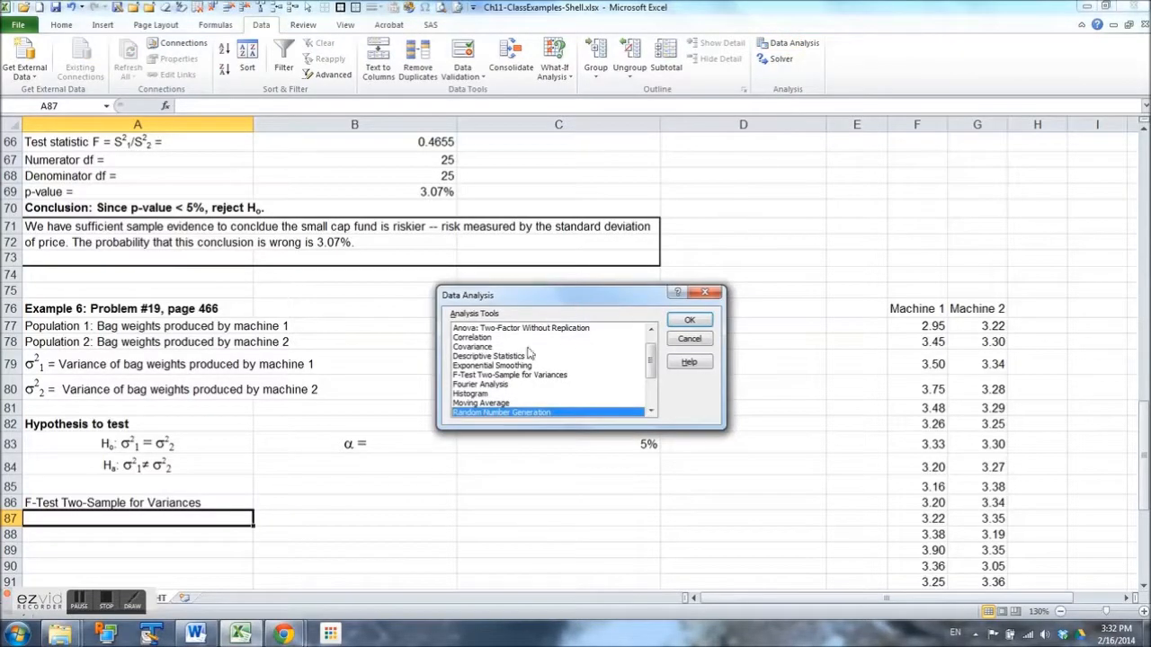
click(479, 375)
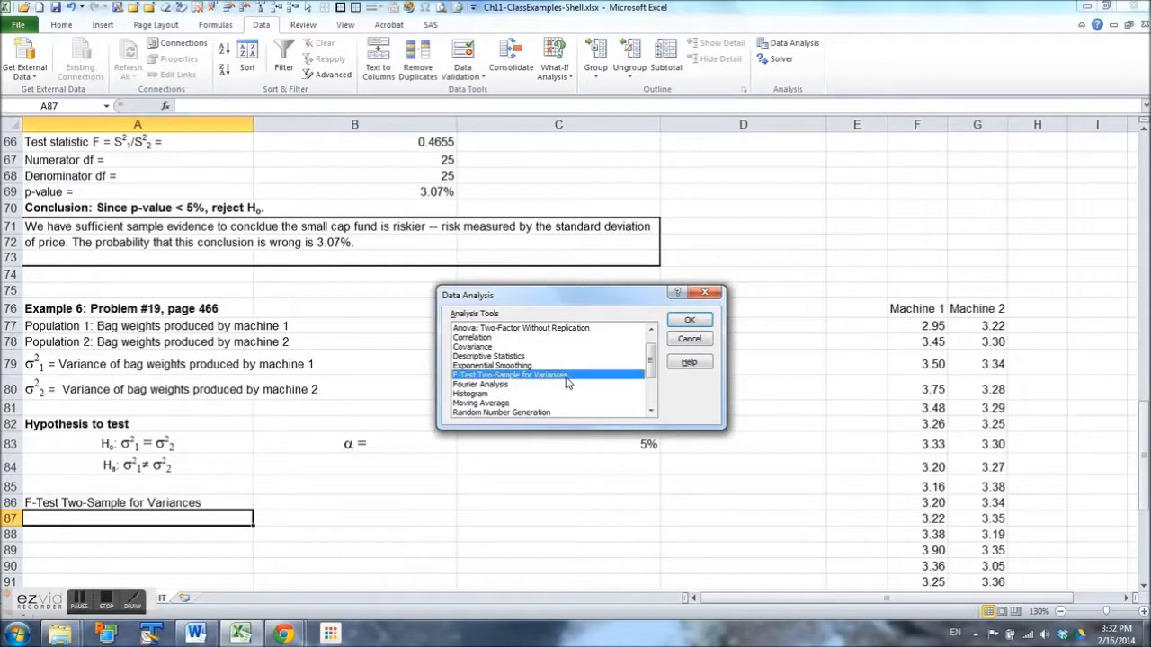
click(689, 320)
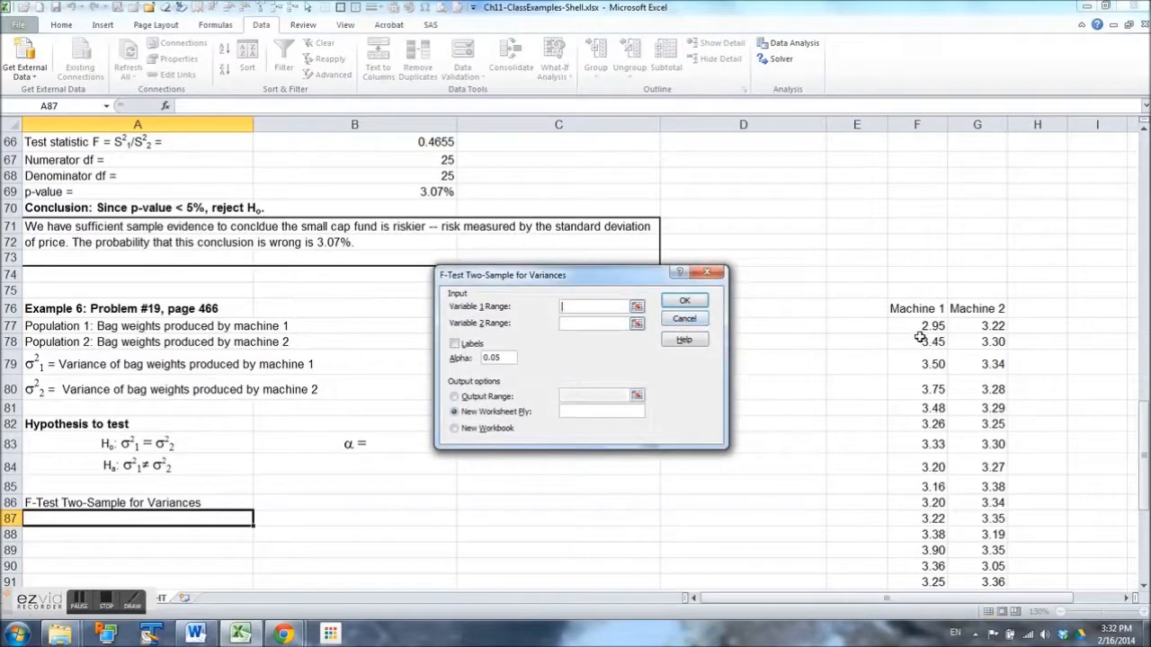
Step: Set the F-test's Variable 1 range to the Machine 1 data with its header, F76:F101
click(912, 311)
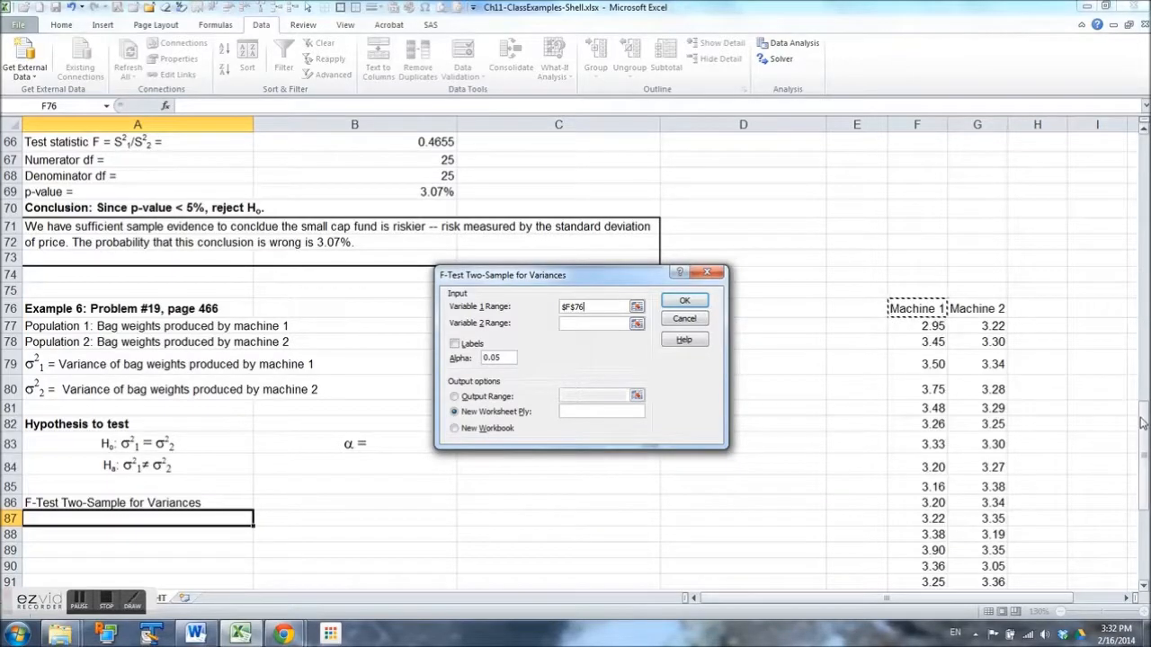
drag(1144, 422, 1143, 493)
shift+click(932, 444)
key(Tab)
Step: Set the F-test's Variable 2 range to the Machine 2 data with its header, G76:G98
drag(1139, 490, 1140, 448)
click(984, 258)
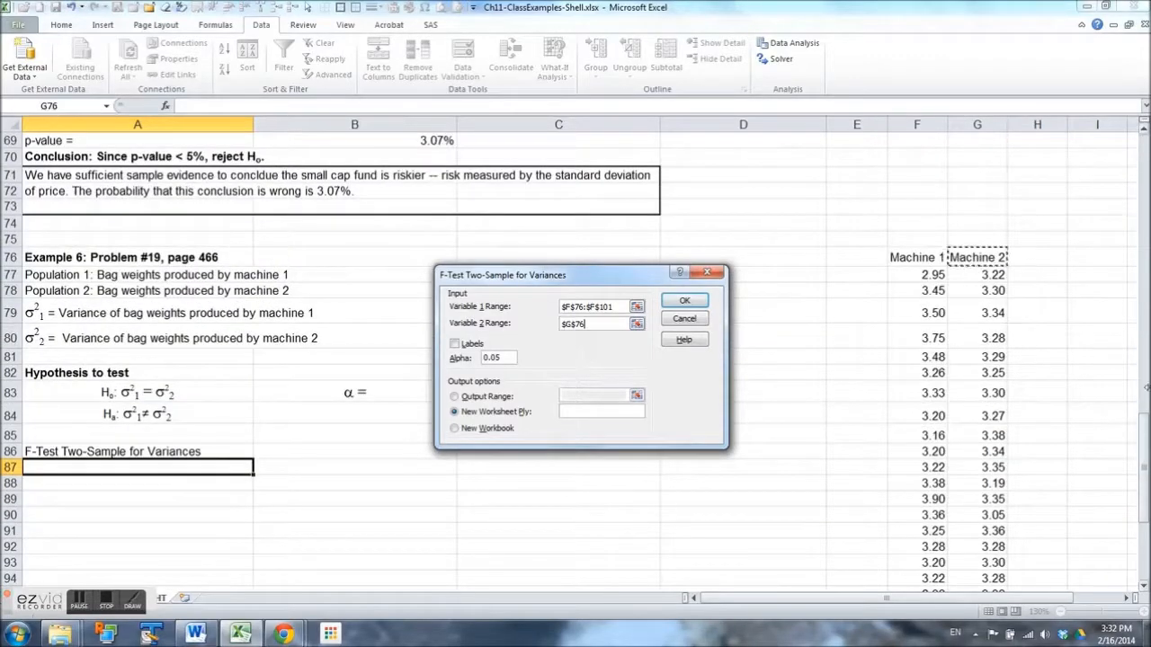
drag(1143, 447, 1145, 508)
shift+click(1000, 412)
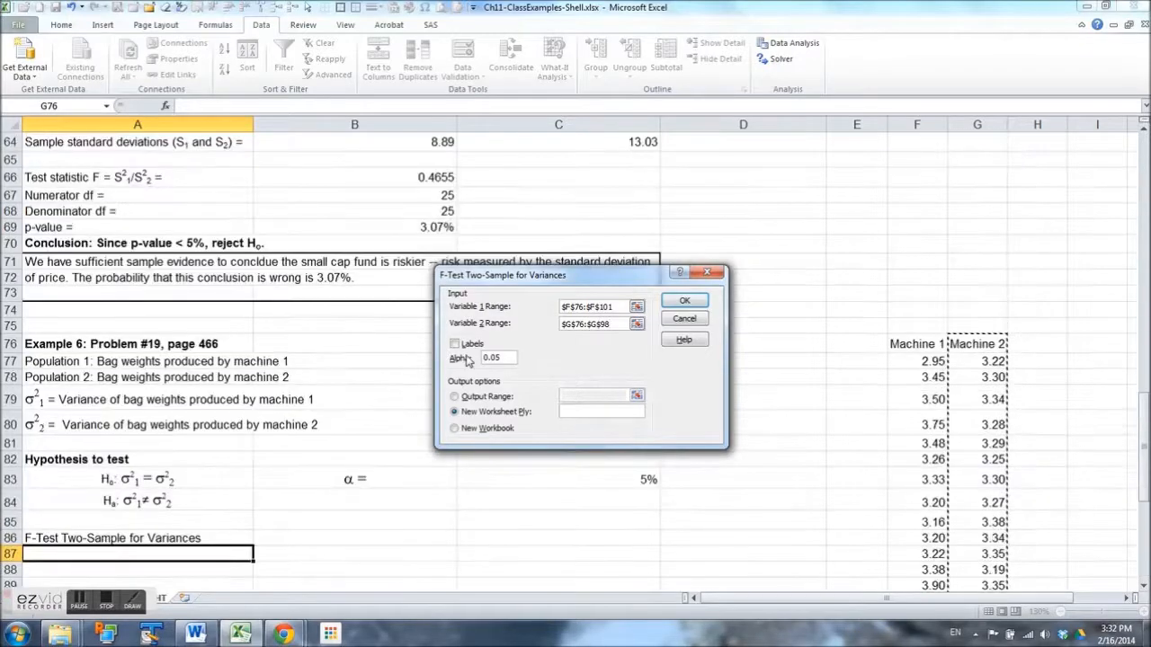
Step: Mark the ranges as including labels and run the F-test with output at A86, overwriting the existing data there
click(455, 344)
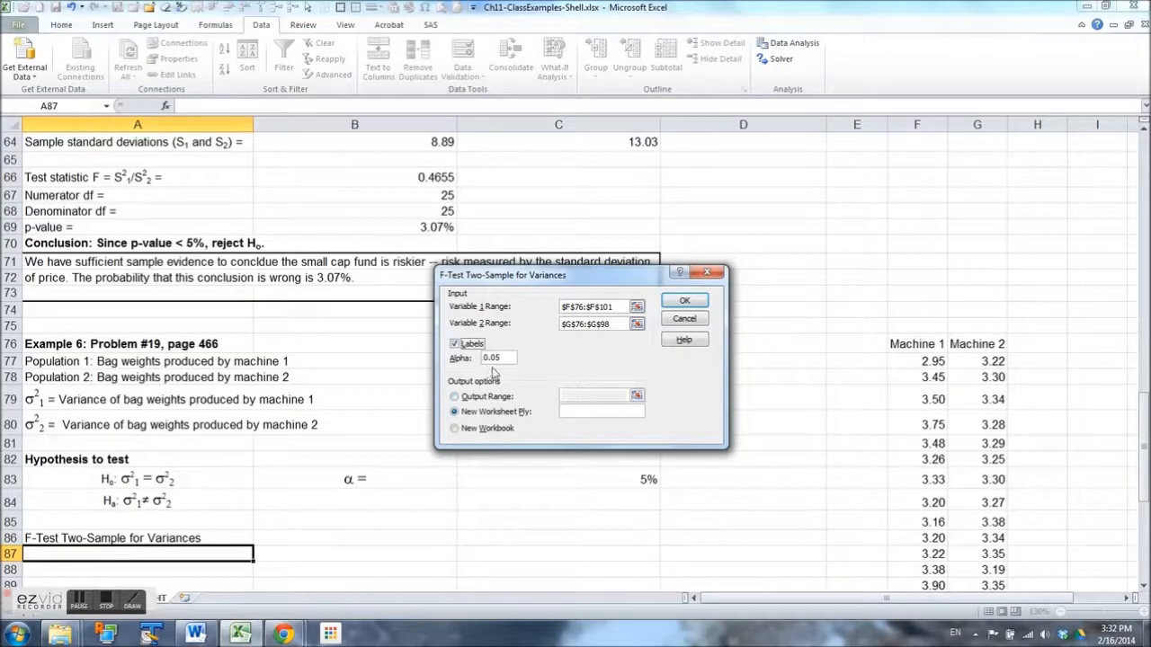
click(455, 397)
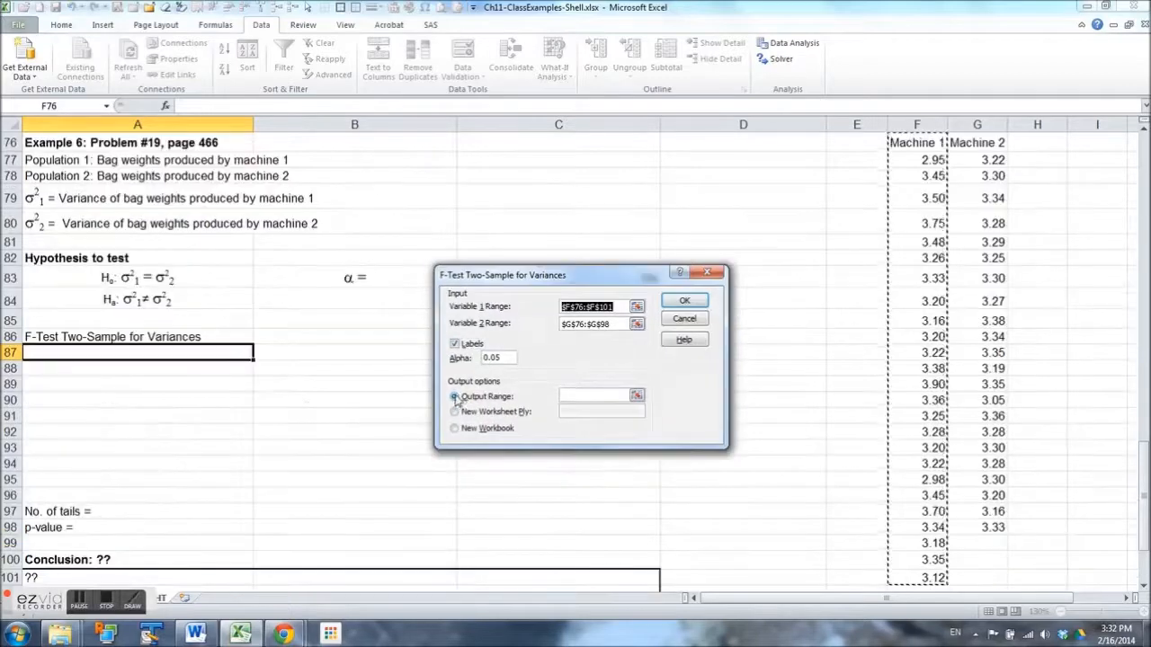
click(581, 397)
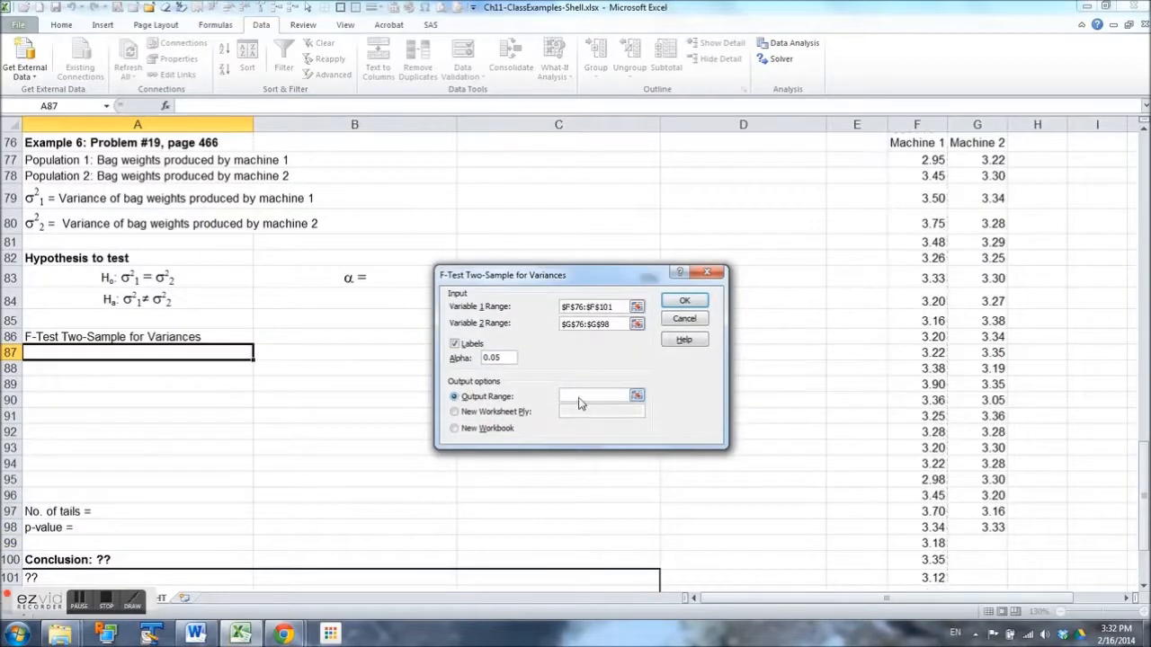
click(50, 337)
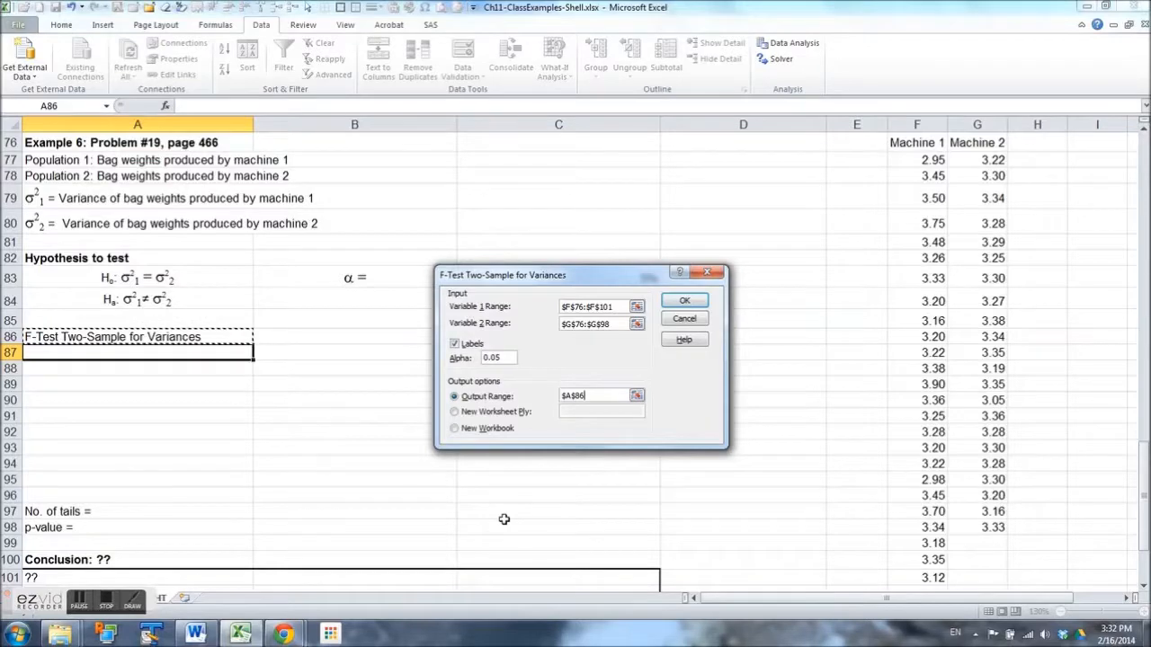
click(685, 301)
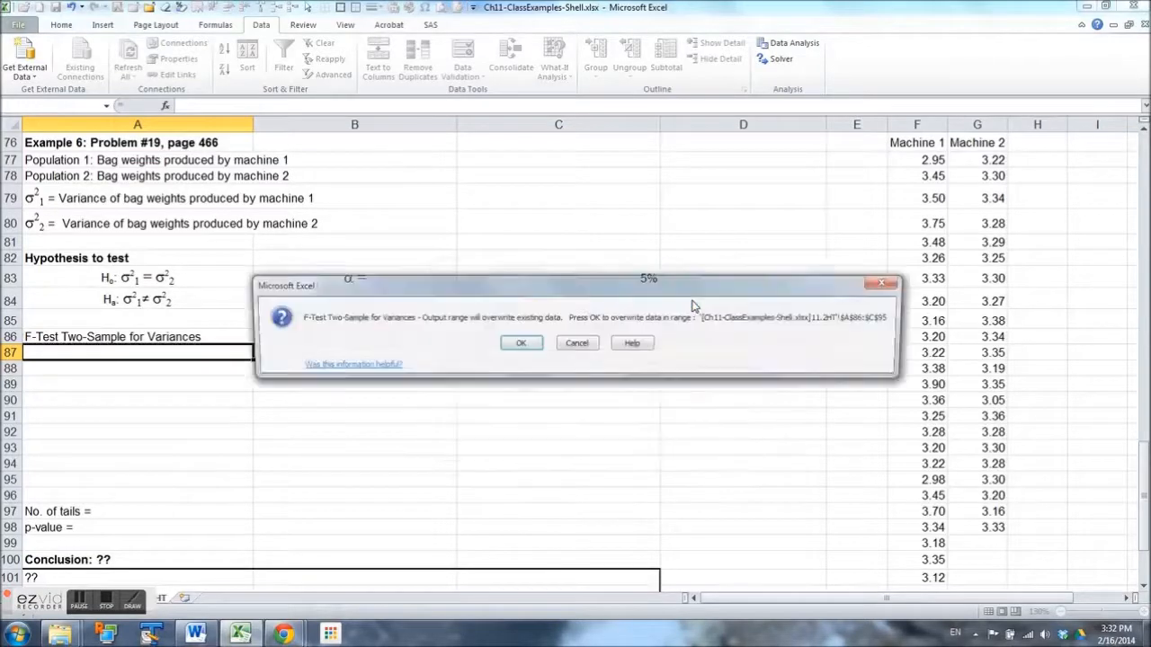
click(522, 346)
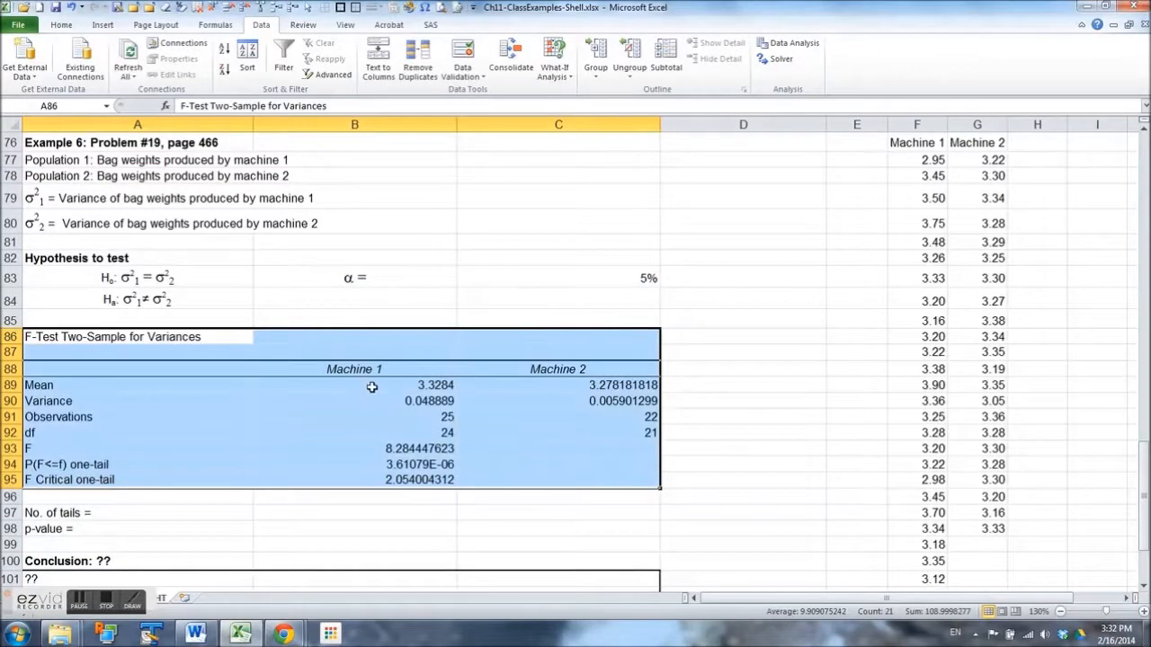
Step: Right-align the Machine 1 and Machine 2 headings in B88:C88
drag(369, 370, 526, 368)
click(61, 24)
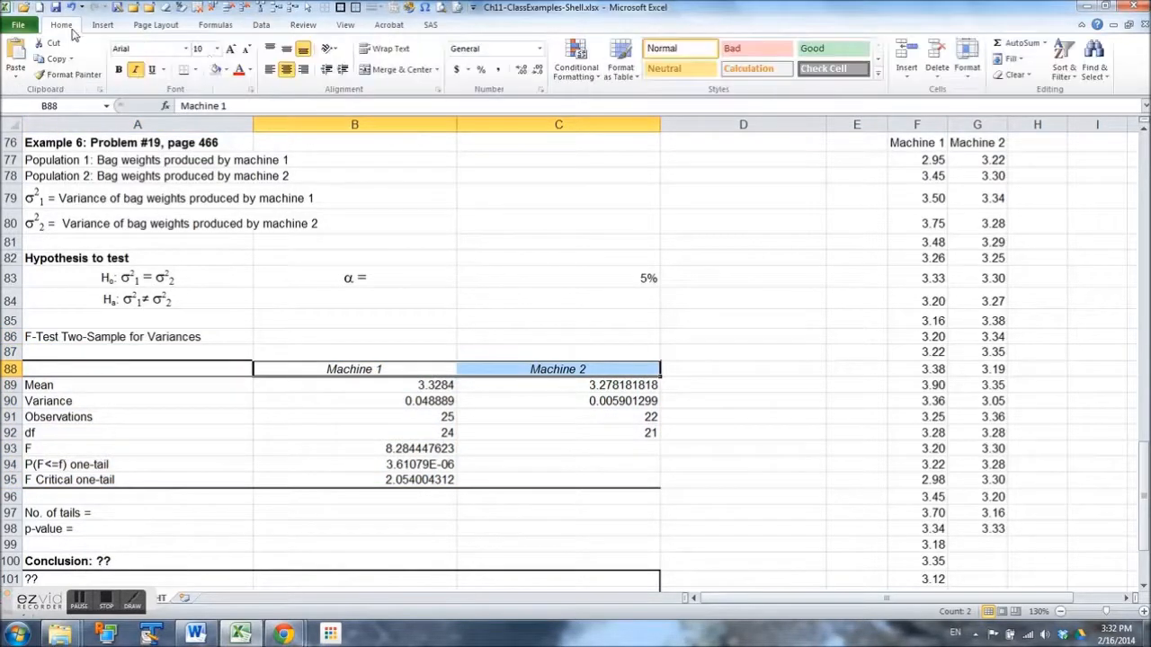
click(302, 77)
Step: Format the means and variances in B89:C90 to one decimal place and the F statistic in B93 to two
drag(430, 387, 576, 395)
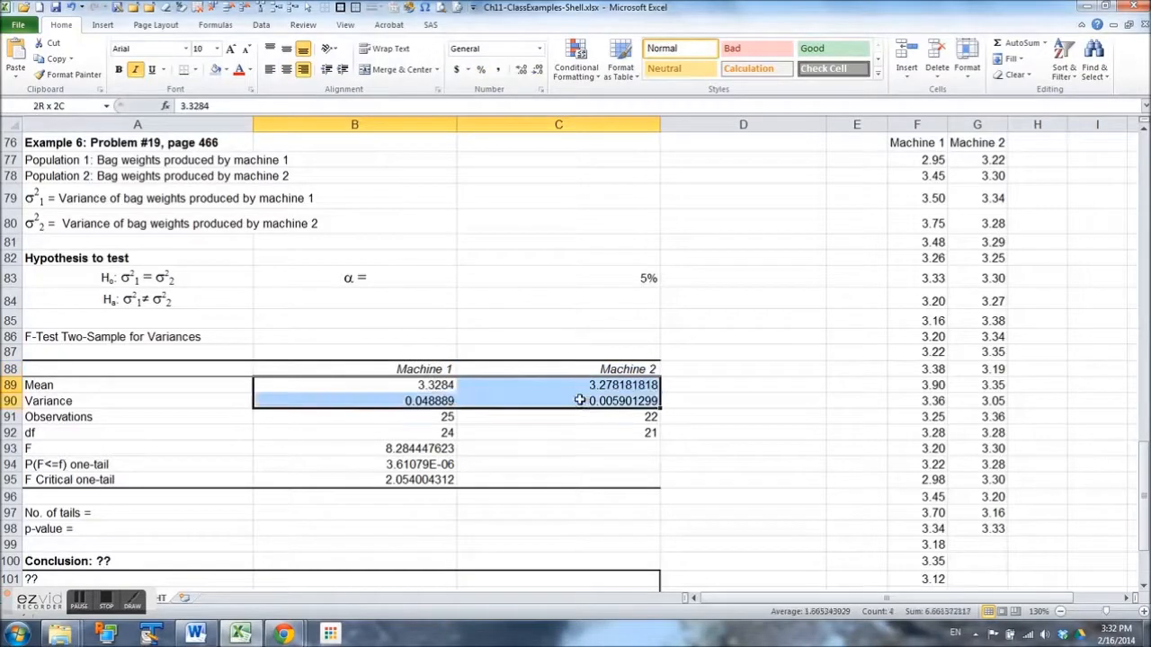
click(537, 70)
click(538, 70)
click(537, 70)
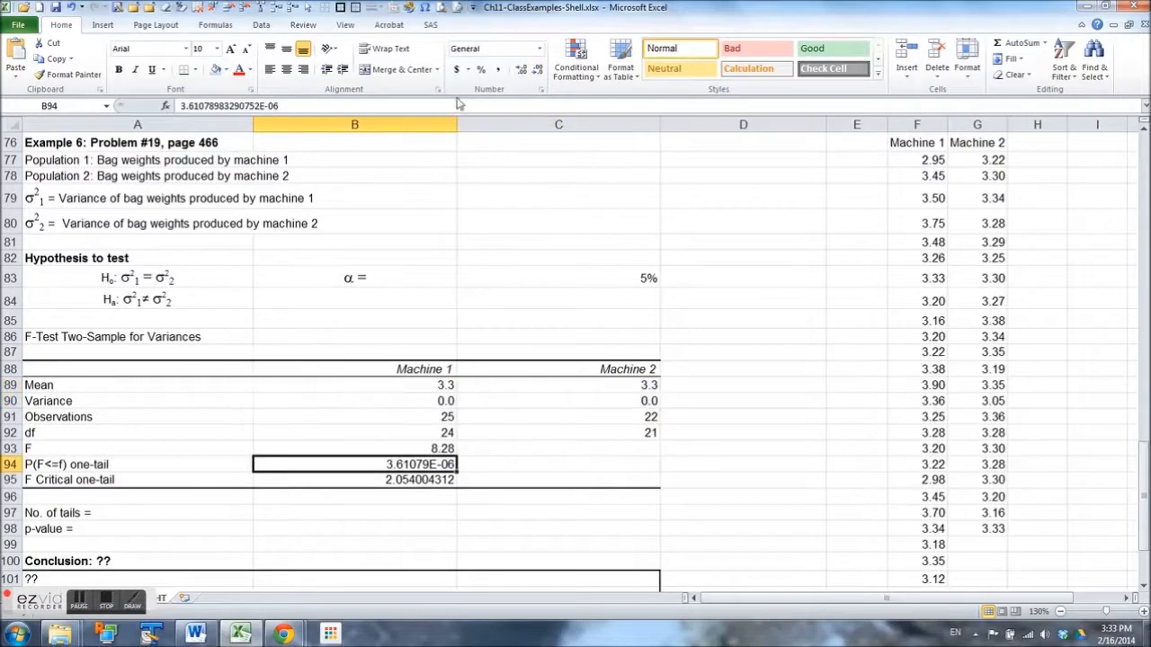
Step: Format the one-tail probability in B94 as a percentage with two decimals and the F critical value in B95 with two decimals
click(481, 70)
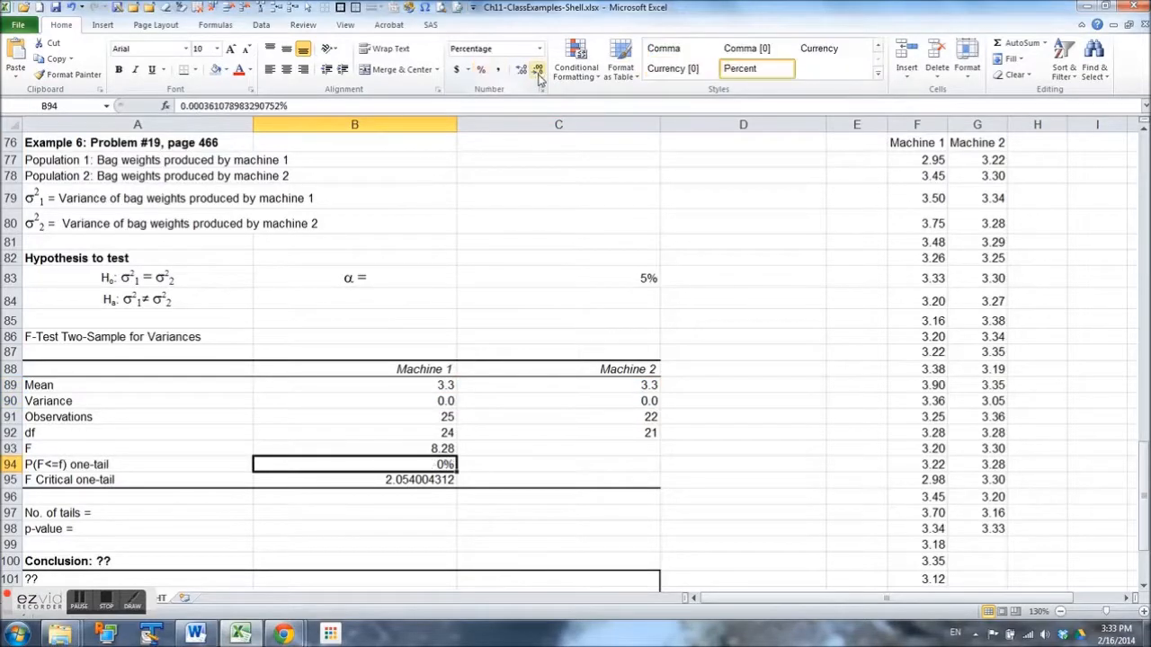
click(522, 70)
click(416, 479)
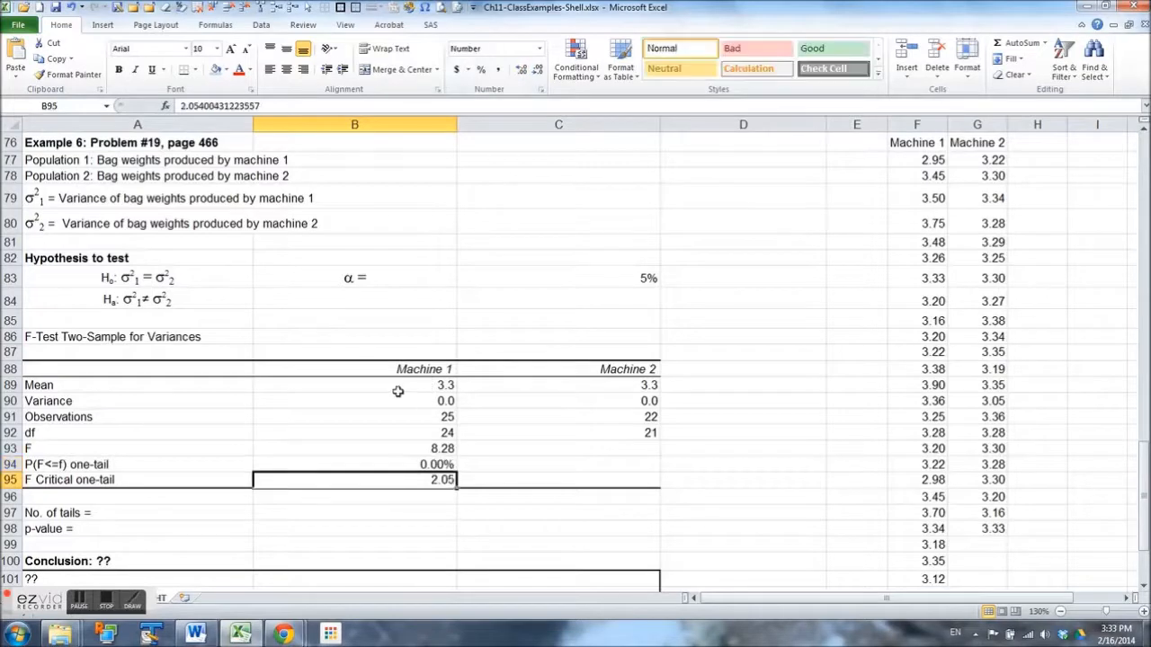
Step: Show the two variances in B90:C90 with three decimal places
drag(393, 386, 571, 383)
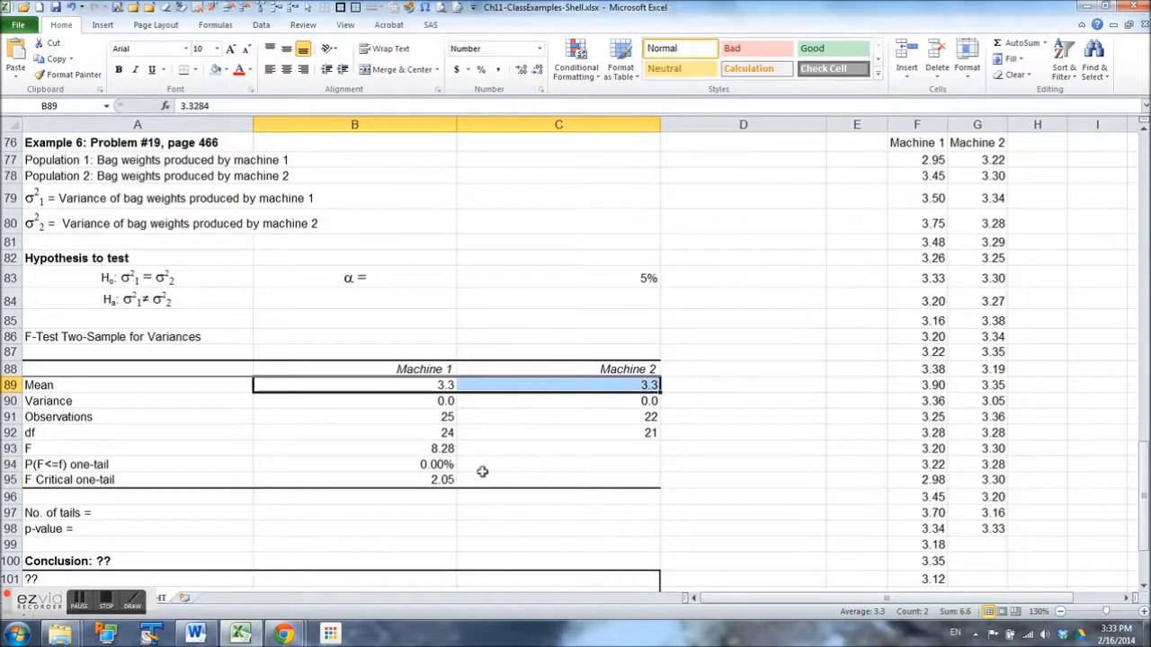
drag(416, 402, 555, 402)
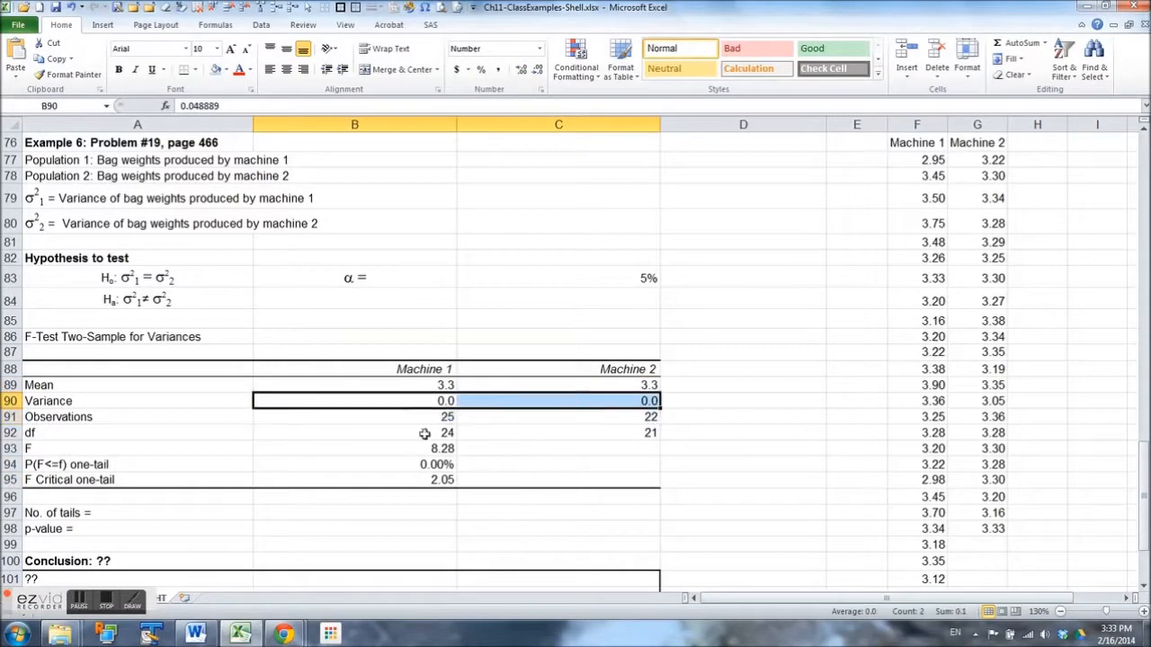
click(521, 70)
click(522, 70)
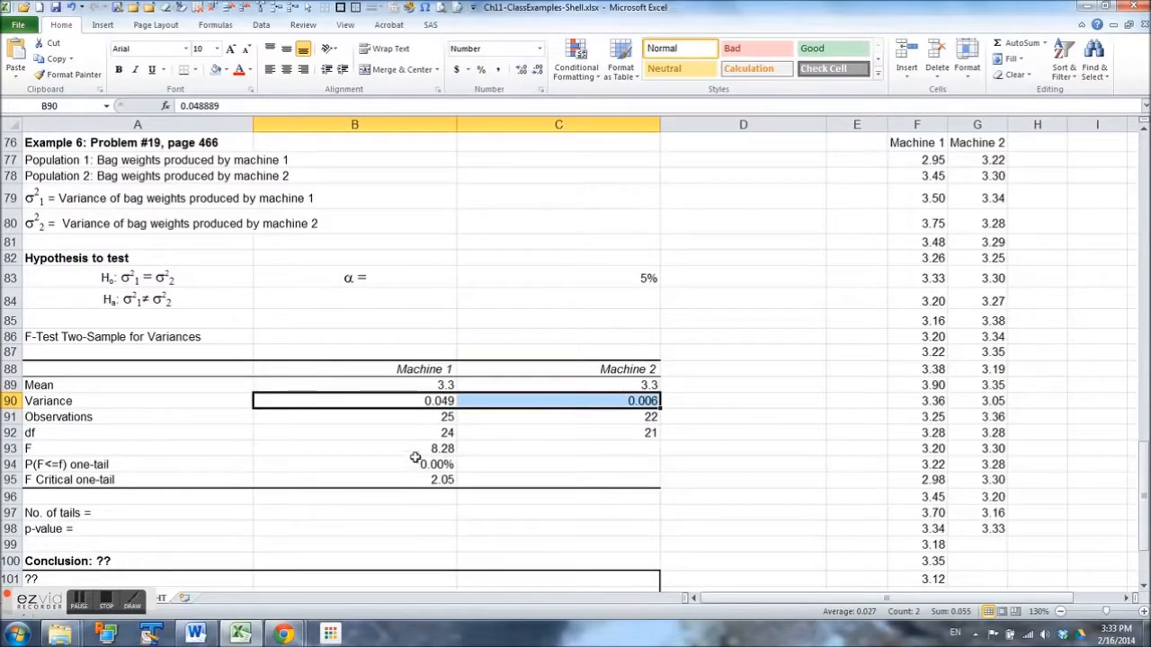
drag(433, 419, 586, 418)
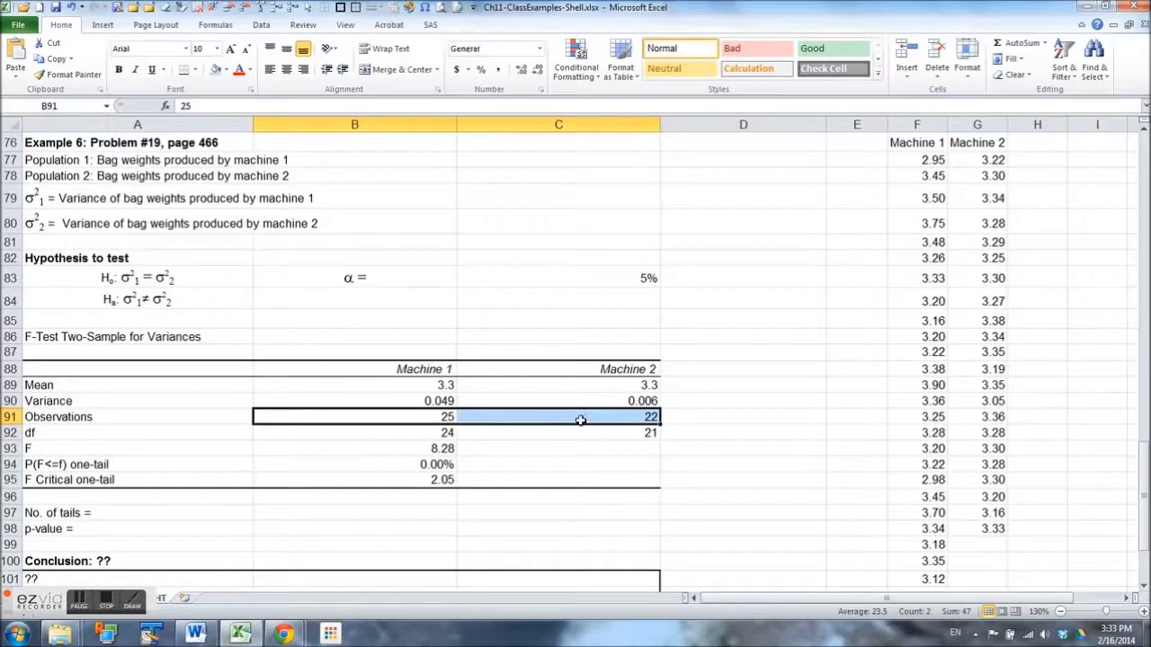
drag(453, 435, 589, 434)
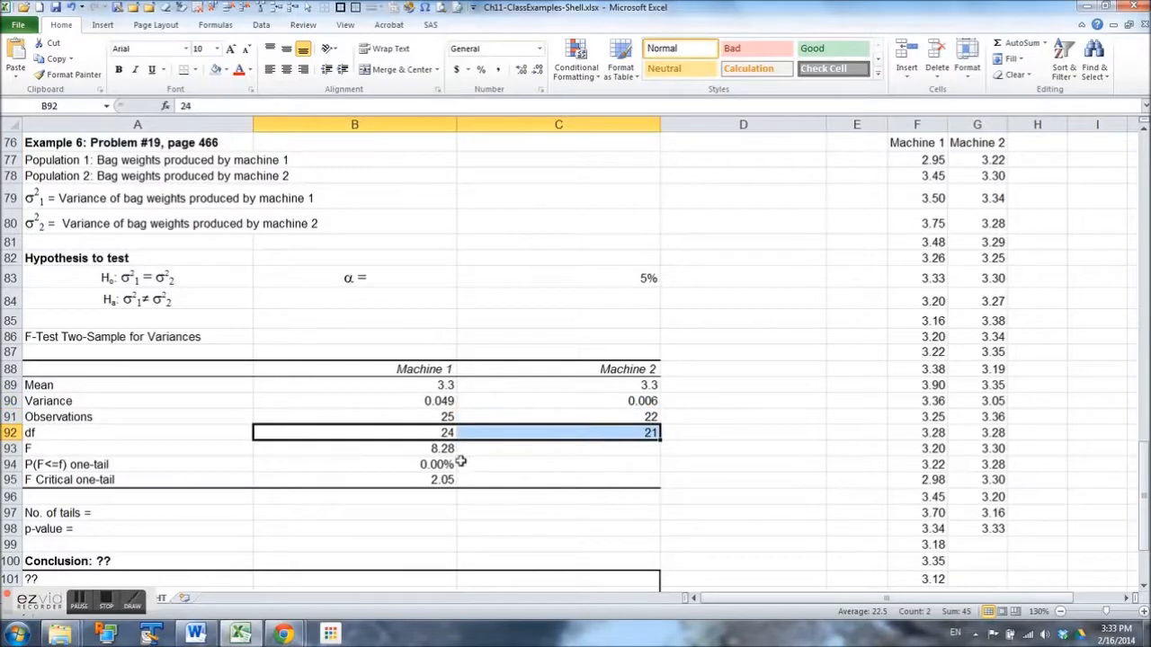
click(440, 452)
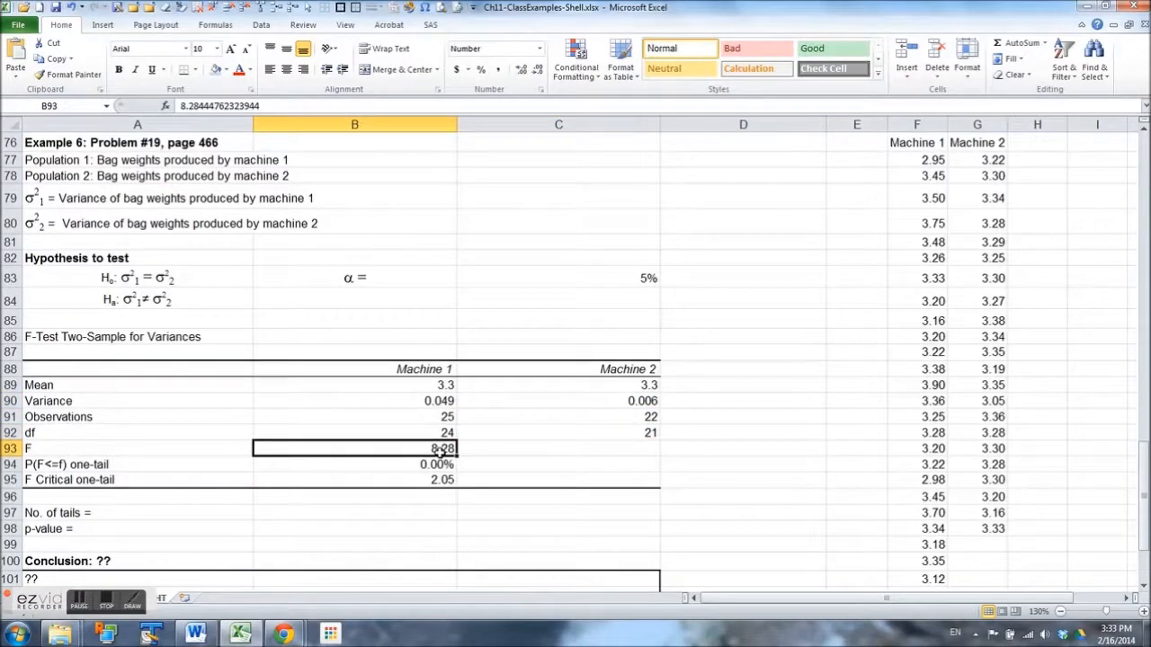
click(437, 466)
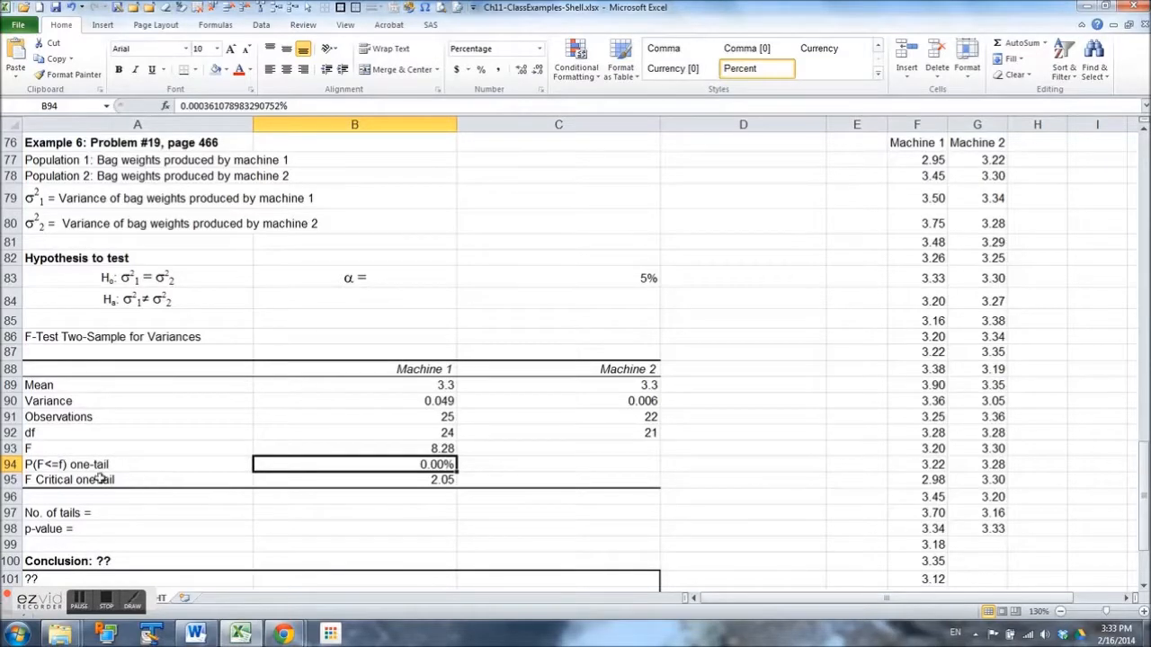
Step: Enter 2 in B97 as the number of tails
click(387, 519)
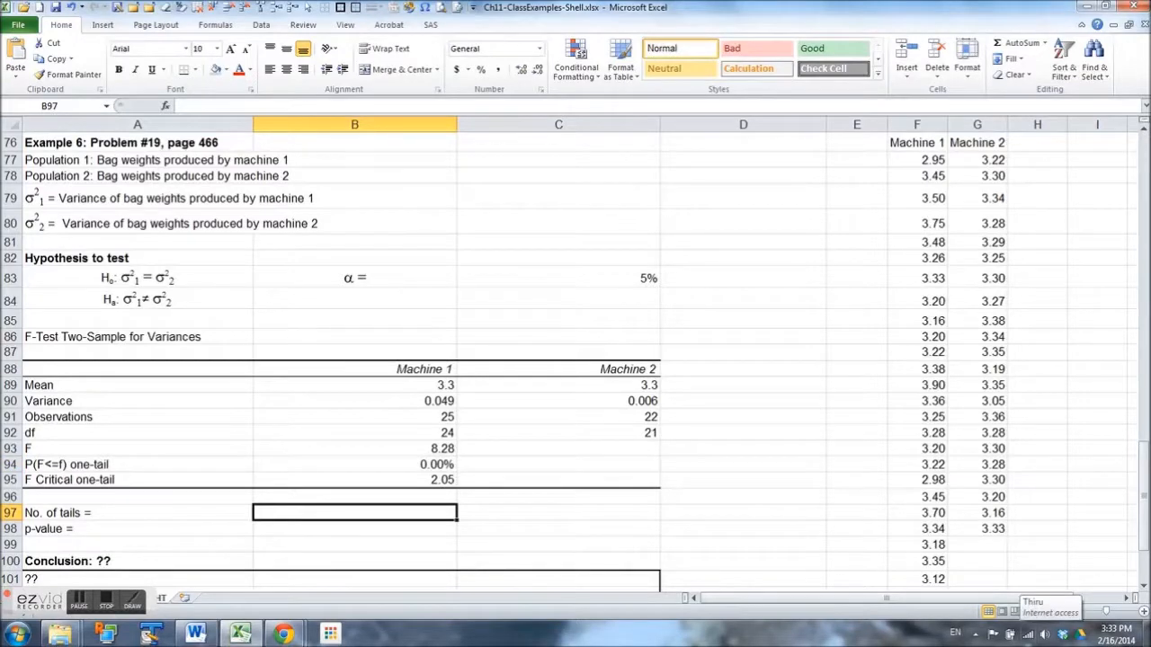
text(2)
key(Return)
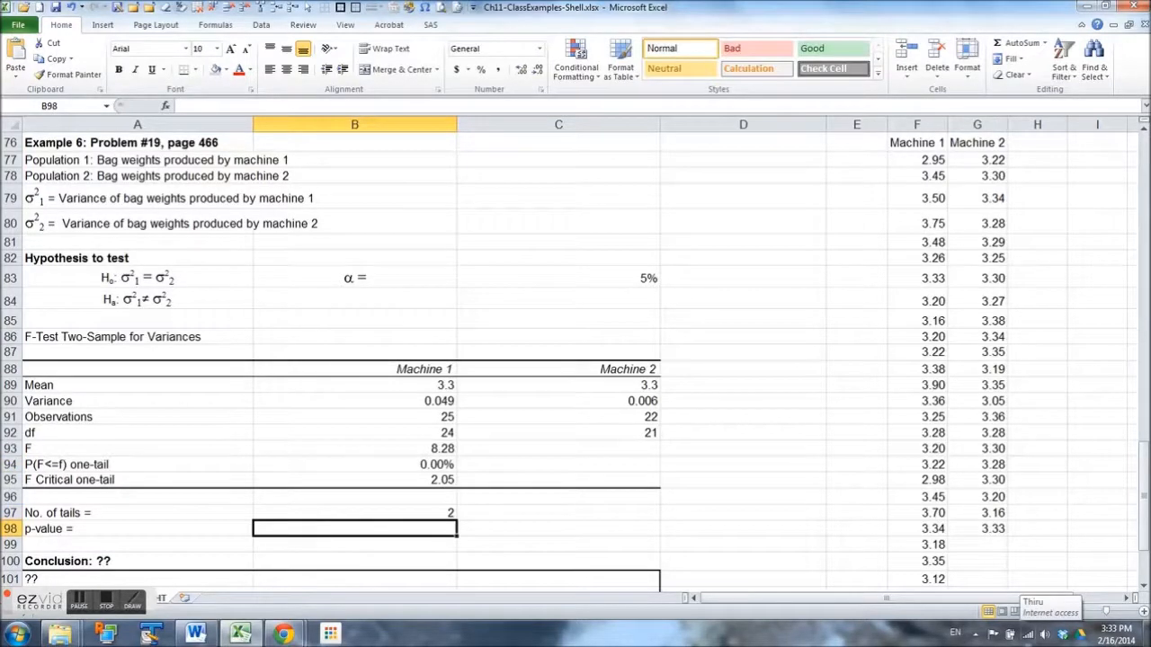
Step: Calculate the two-tailed p-value in B98 with the formula =2*B94
text(=2)
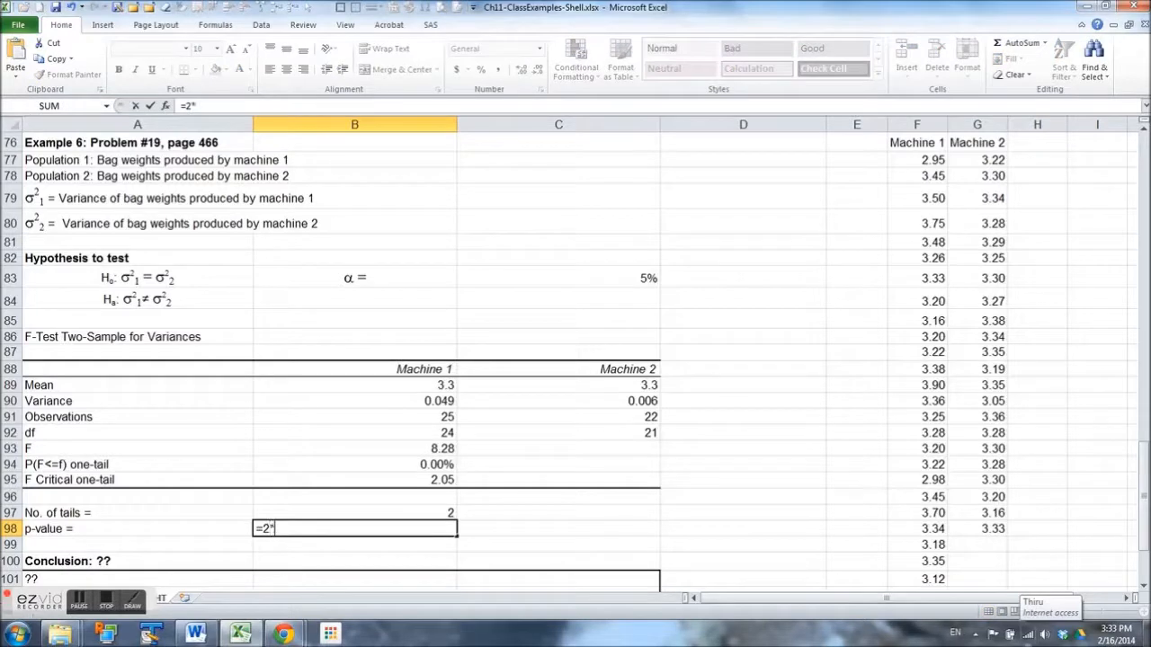
text(*)
key(Up)
key(Up)
key(Up)
key(Up)
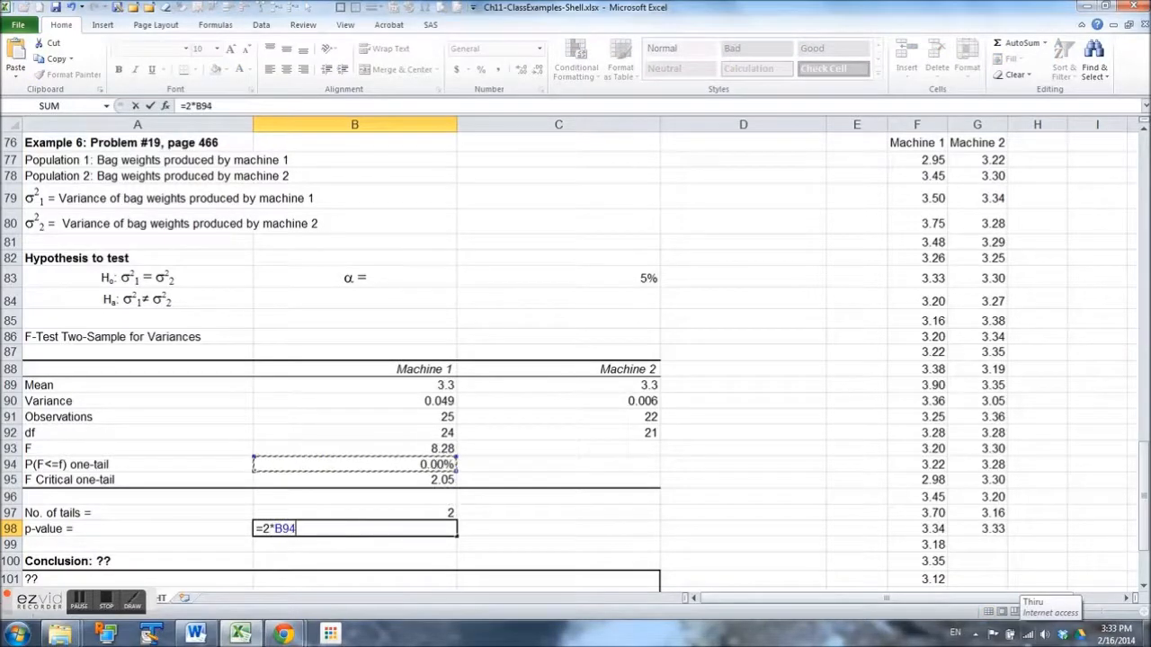
key(Return)
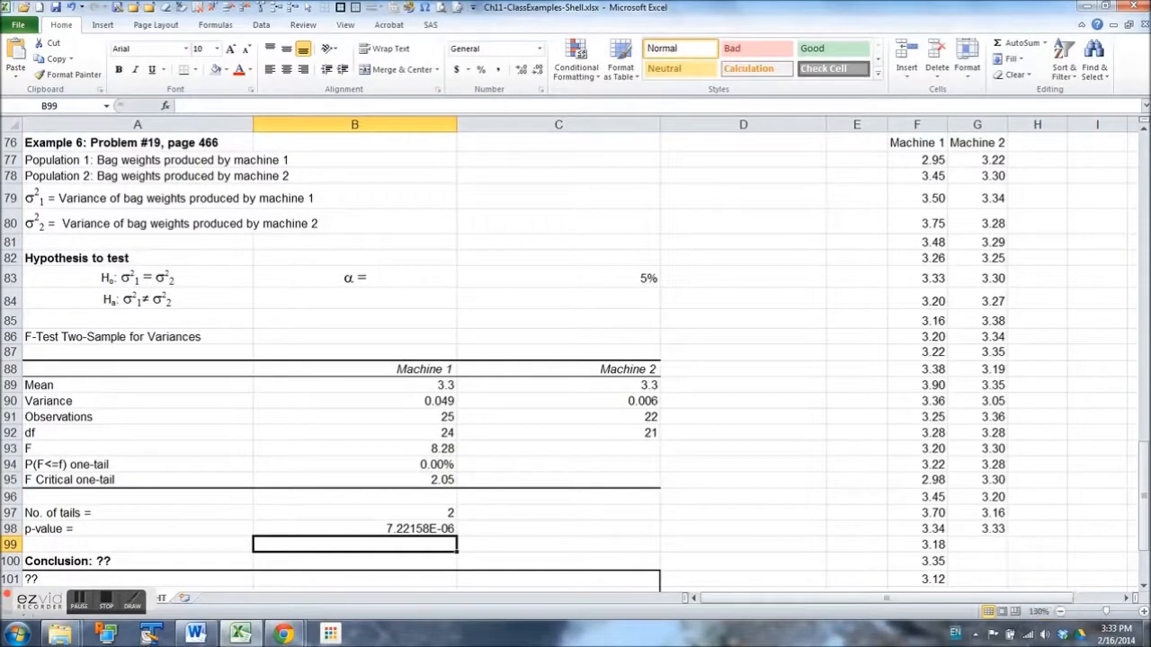
Step: Format the p-value in B98 as a percentage with four decimal places
click(400, 525)
click(481, 69)
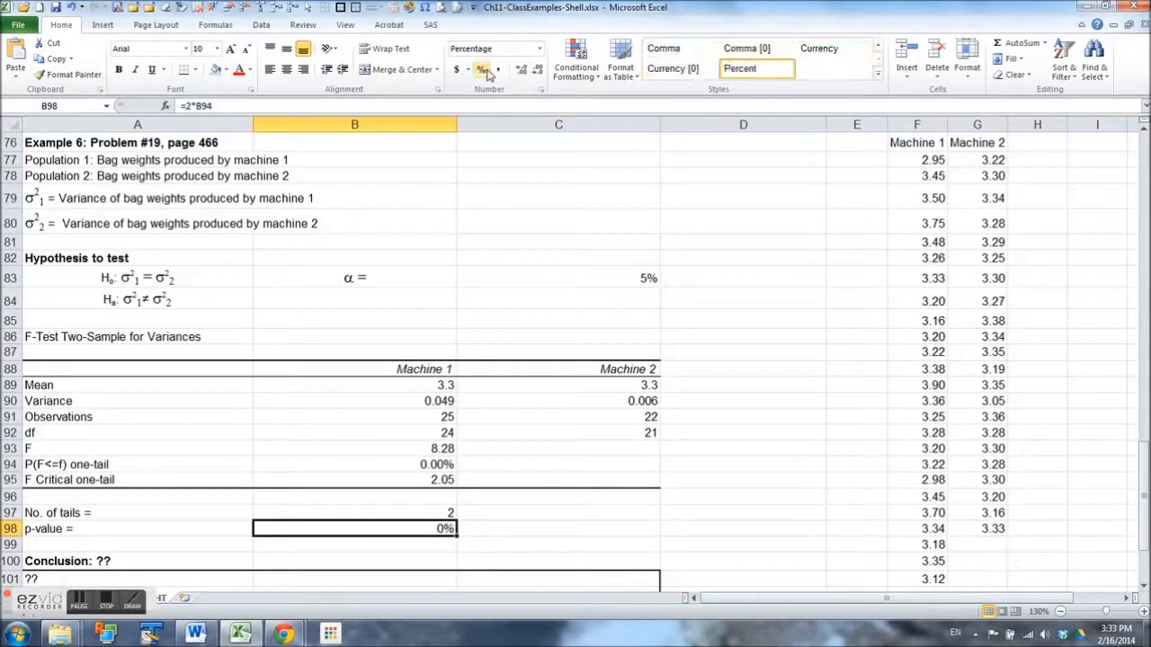
click(521, 70)
click(521, 71)
click(522, 70)
click(521, 70)
Step: Complete the conclusion heading in A100 to read "Conclusion: Since p-value < 5%, reject Ho."
scroll(700, 308, down, 2)
click(34, 445)
click(341, 106)
key(BackSpace)
key(BackSpace)
text(Since )
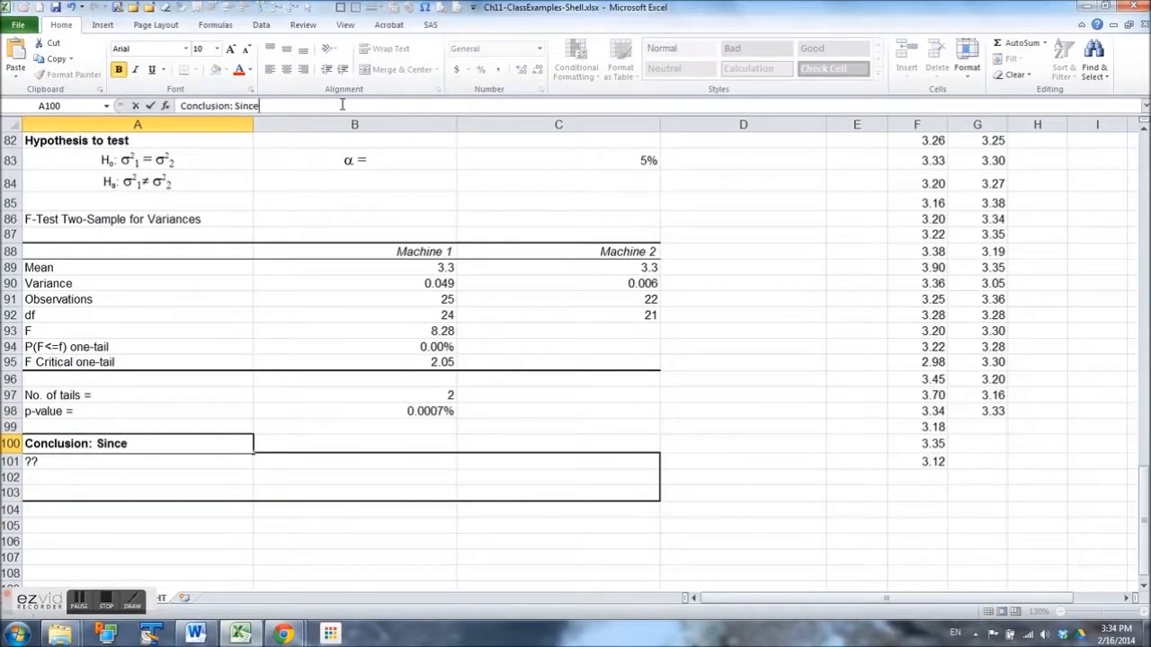
text(p-valye)
text(ue <)
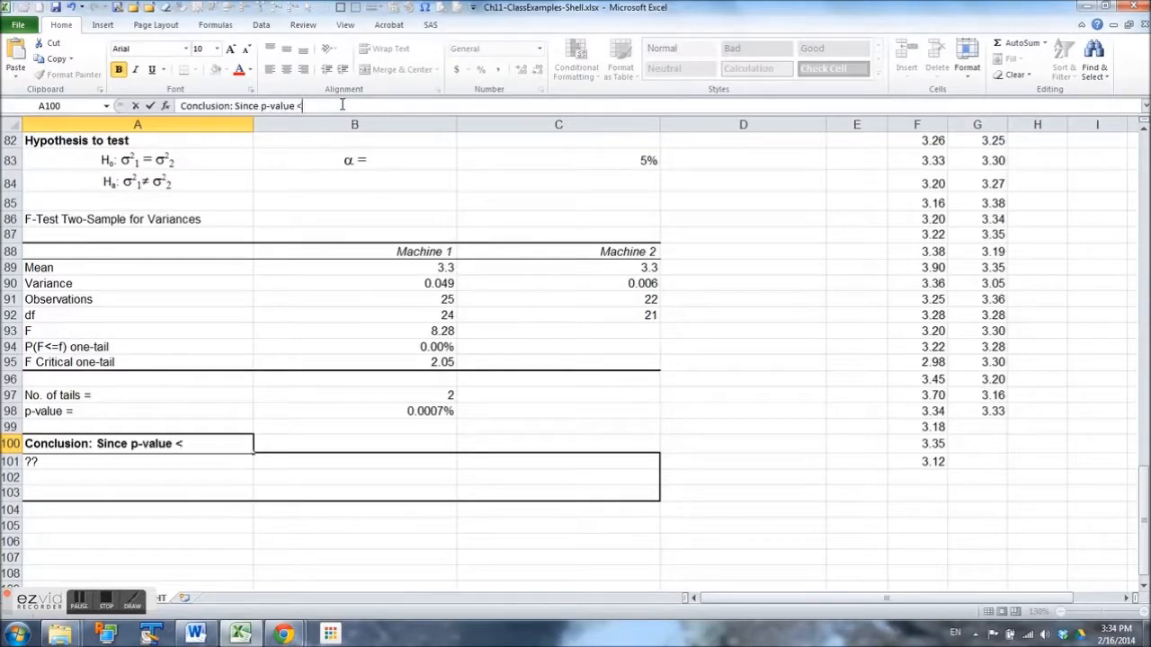
text( 5%, er)
key(BackSpace)
text(rej3ec)
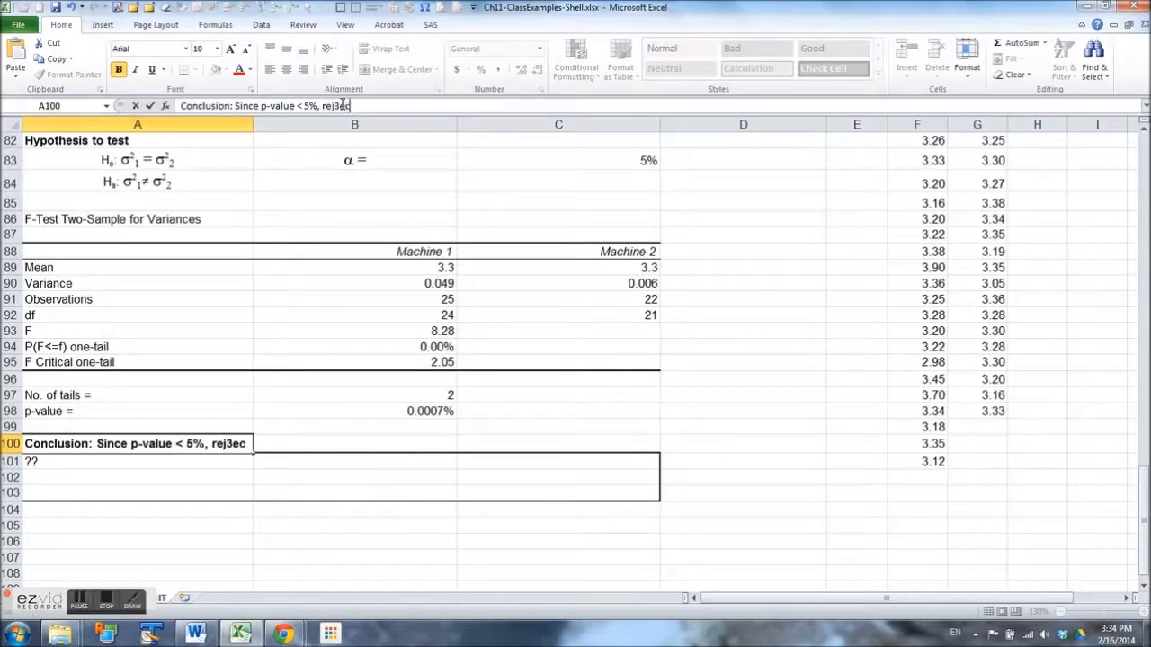
key(BackSpace)
key(BackSpace)
key(BackSpace)
text(ect Ho.)
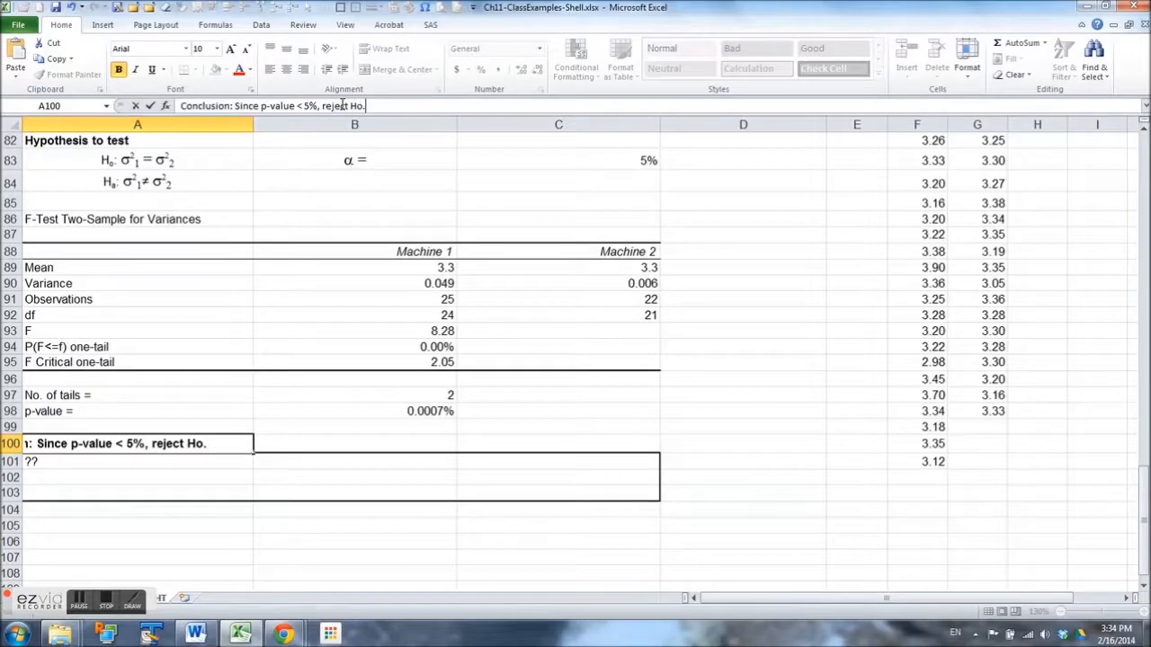
Step: Format the "o" of "Ho" in the A100 conclusion as a subscript
key(ctrl+1)
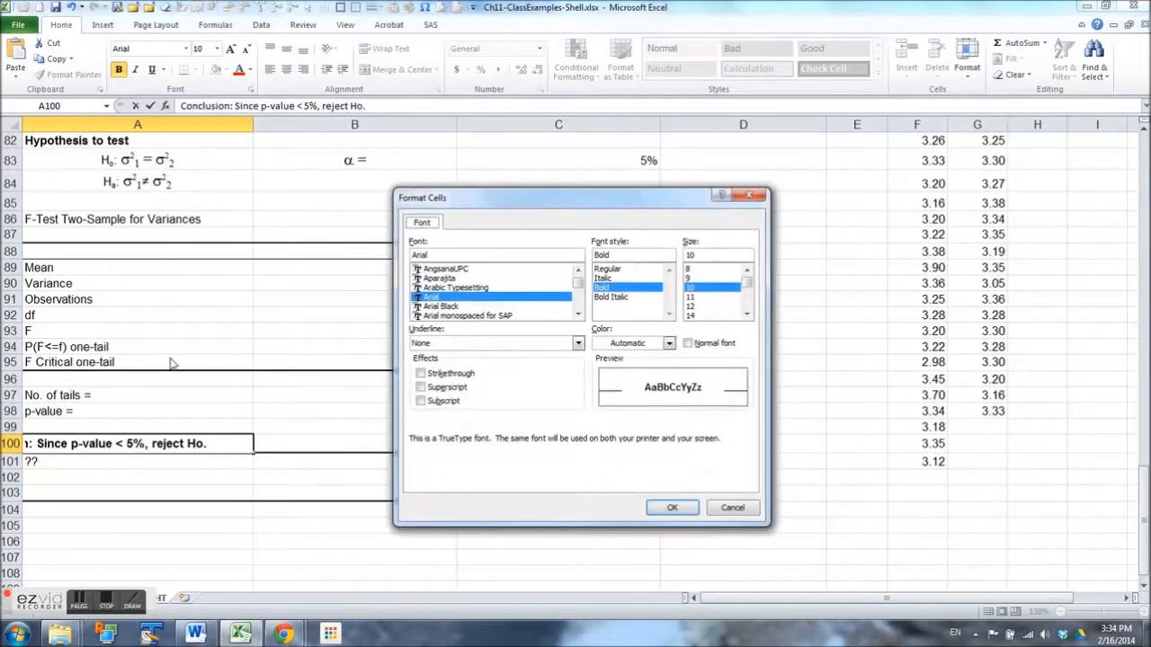
click(420, 401)
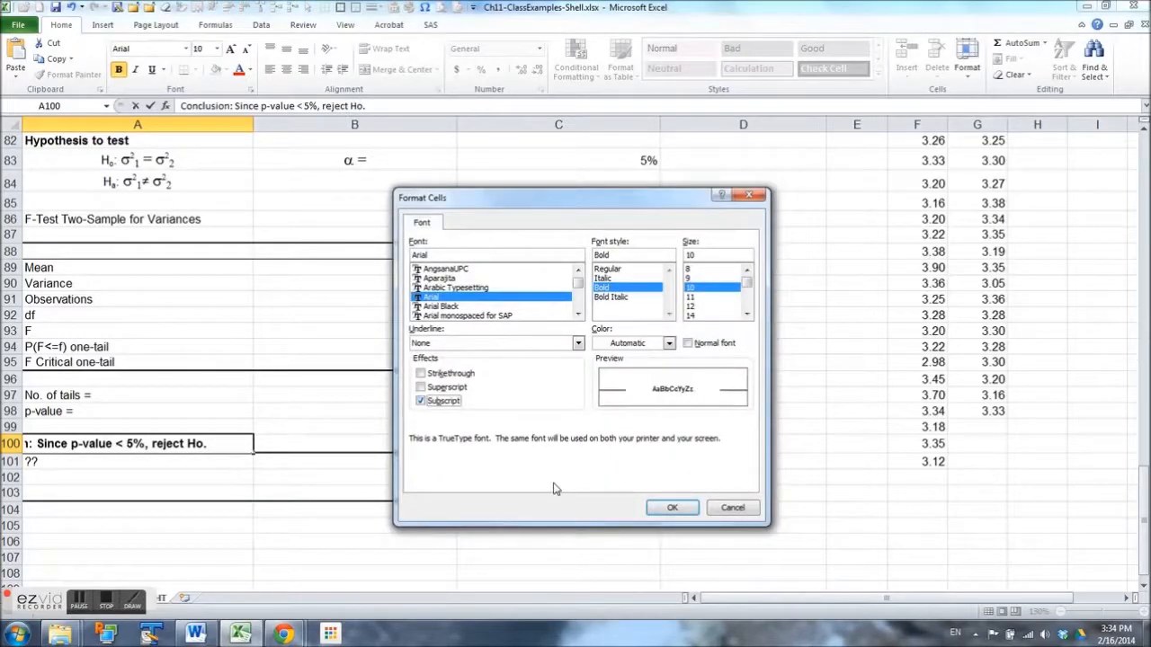
click(671, 507)
key(Return)
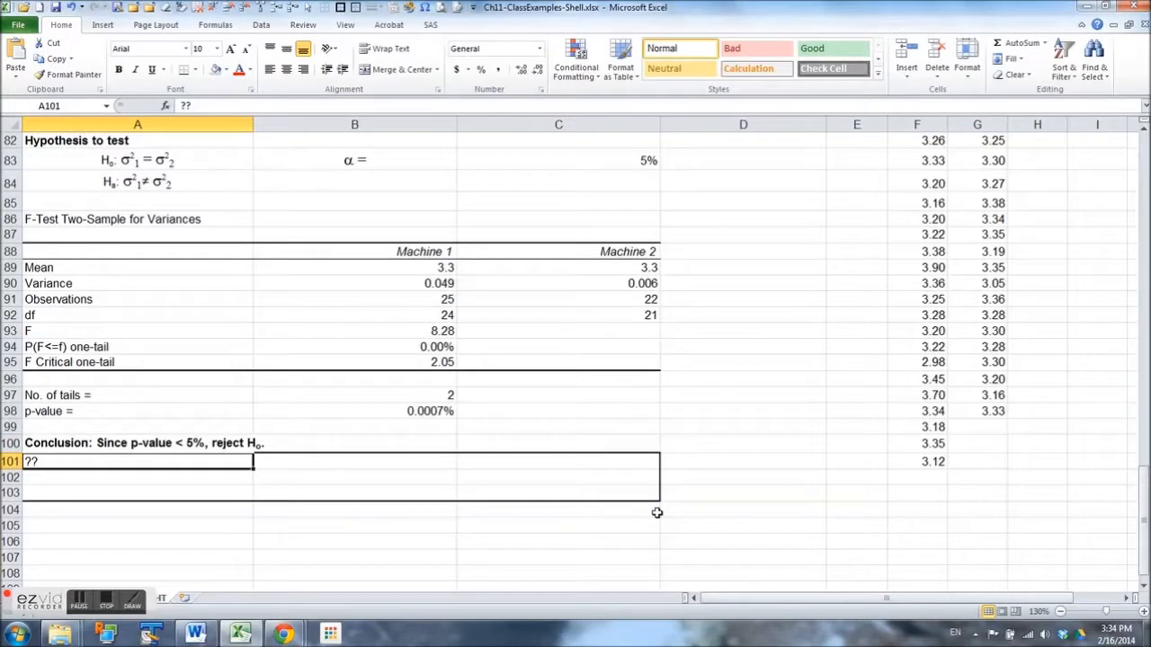
Step: In A101, enter "We have sufficient sample evidence to conlude the variances of bag weights produced by the two machines are not the same."
key(BackSpace)
text(We ha)
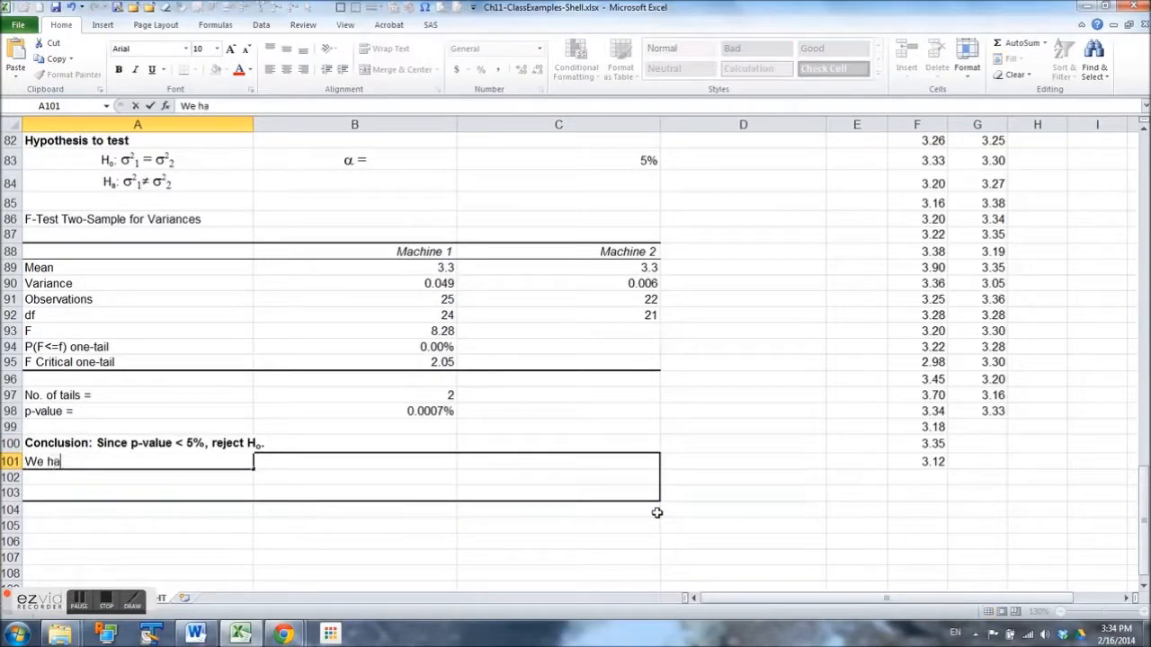
text(ve sufficient)
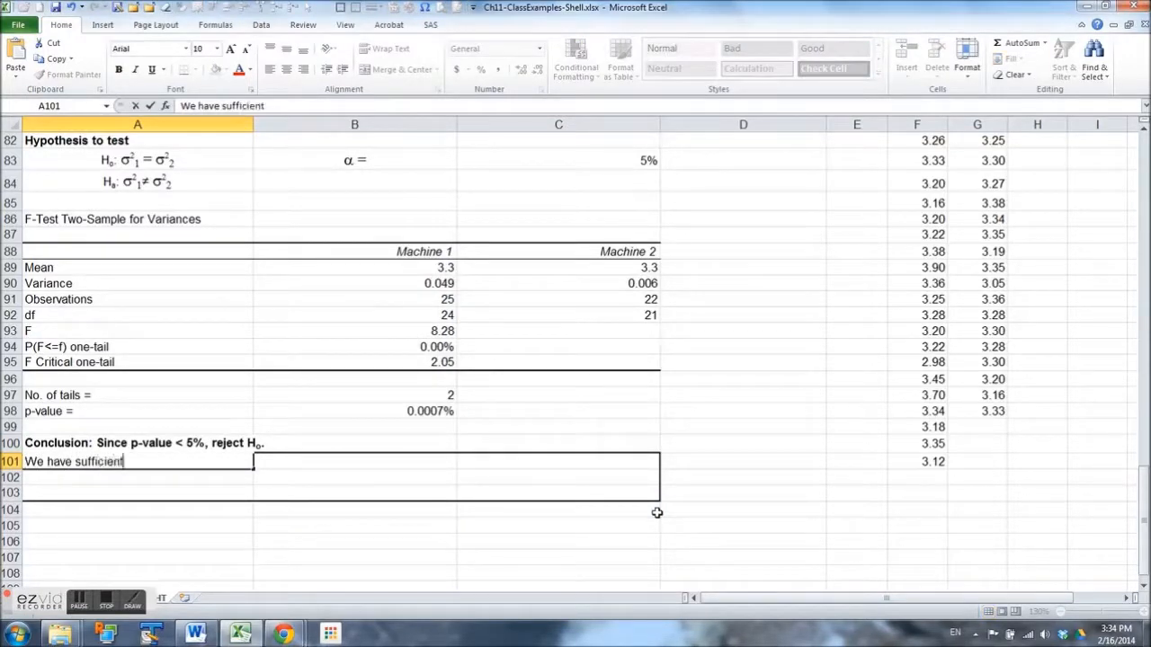
text( sample evidewnce)
key(BackSpace)
key(BackSpace)
key(BackSpace)
text(nce to )
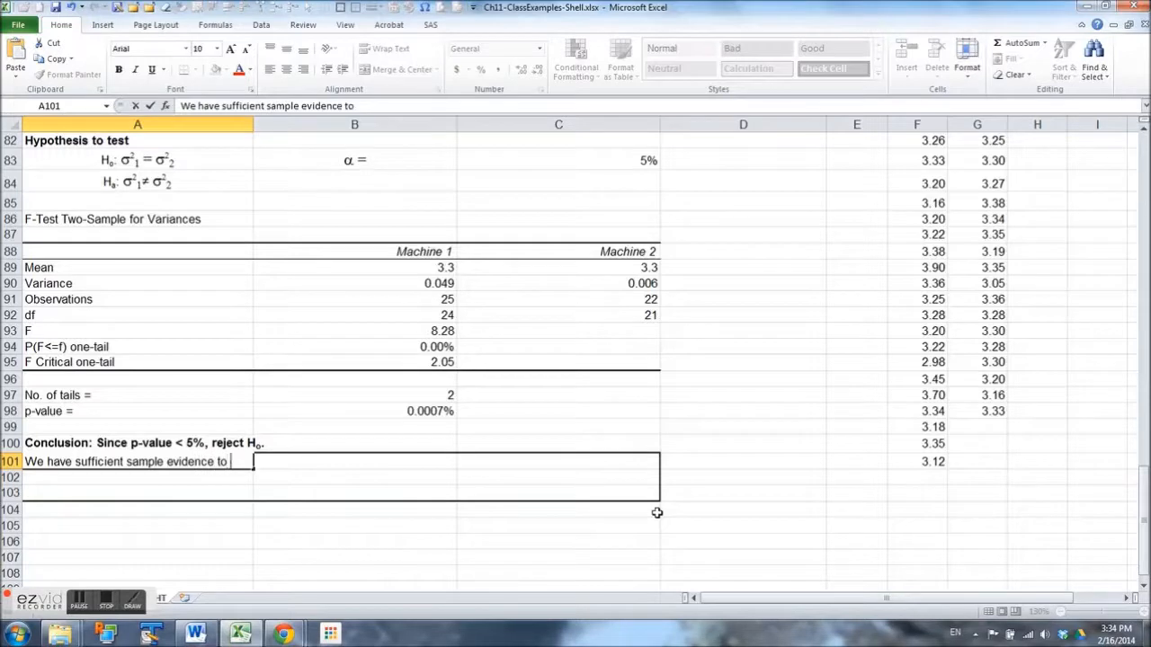
text(conlude t)
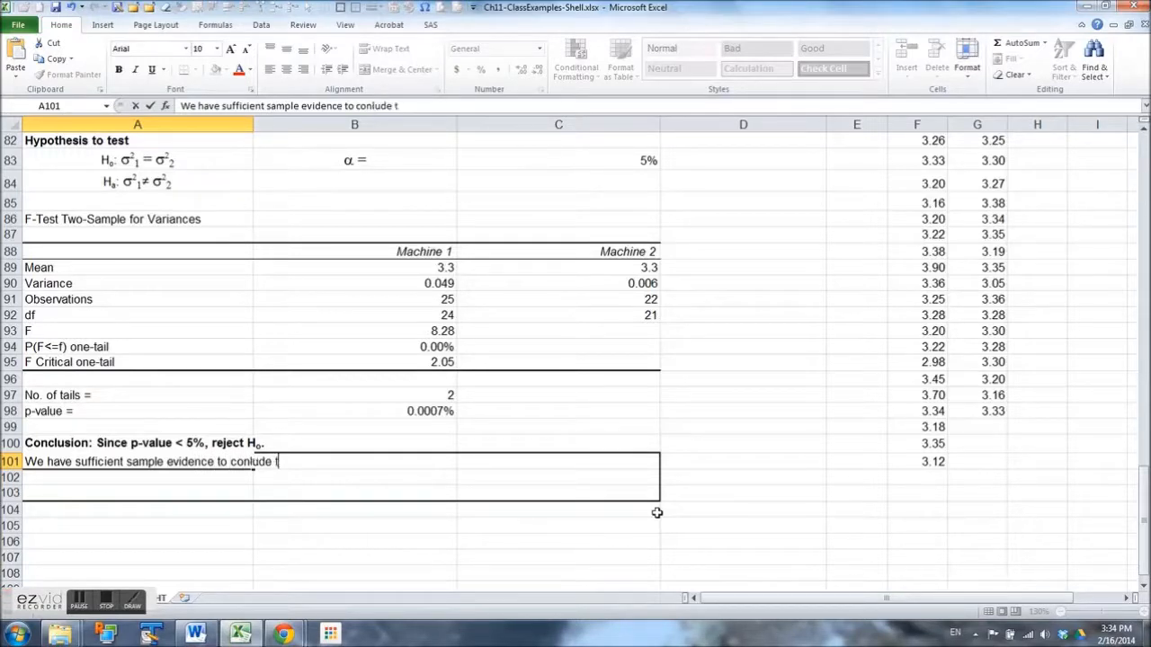
text(he variance)
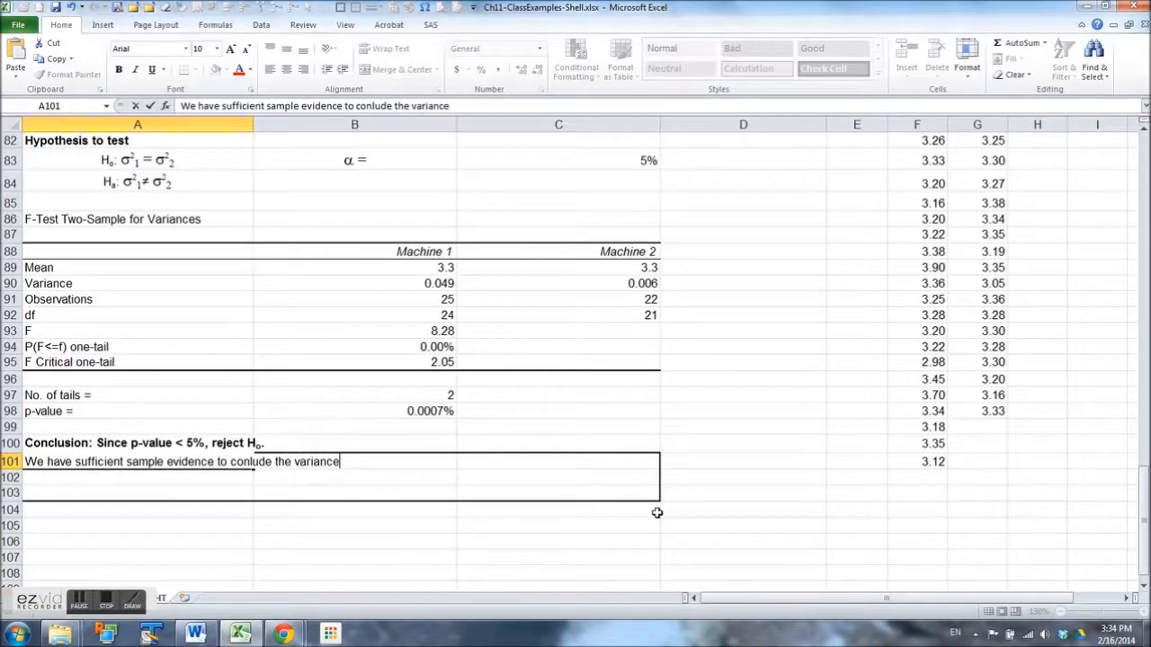
text(s of bag wei)
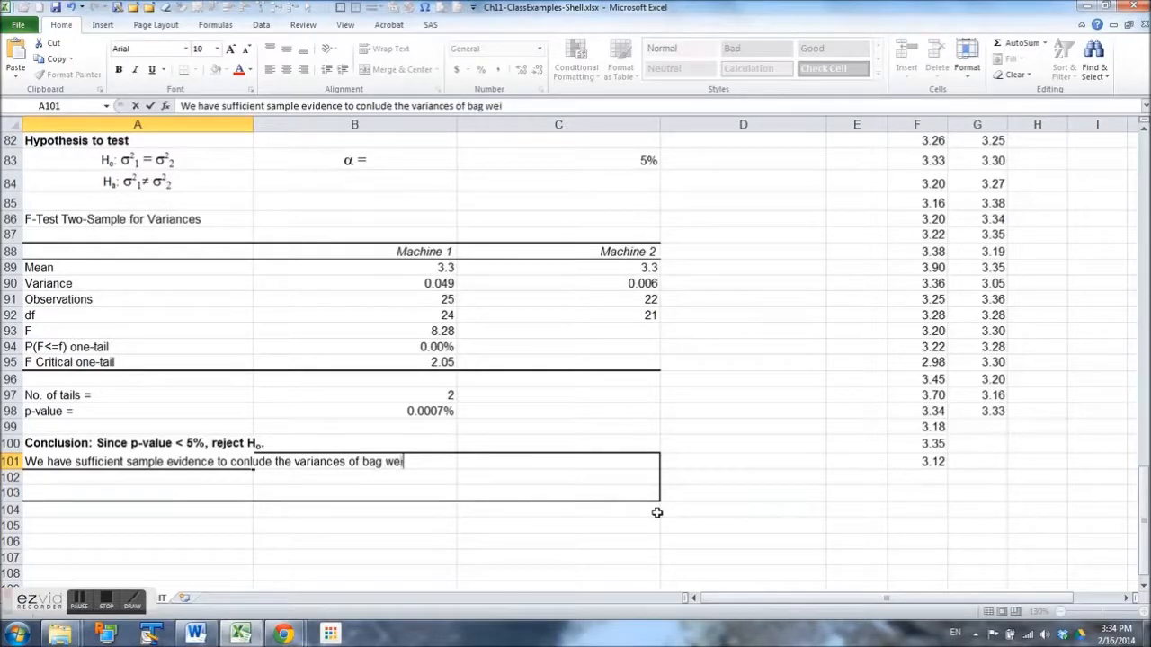
text(ghts produce)
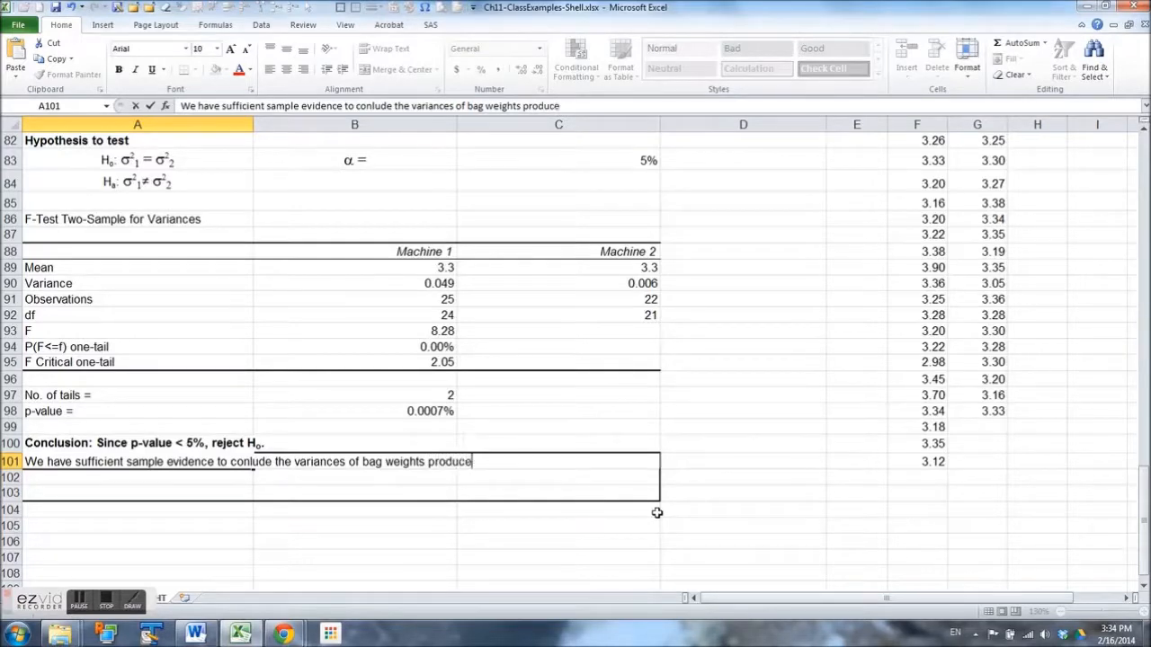
text(d by the tw)
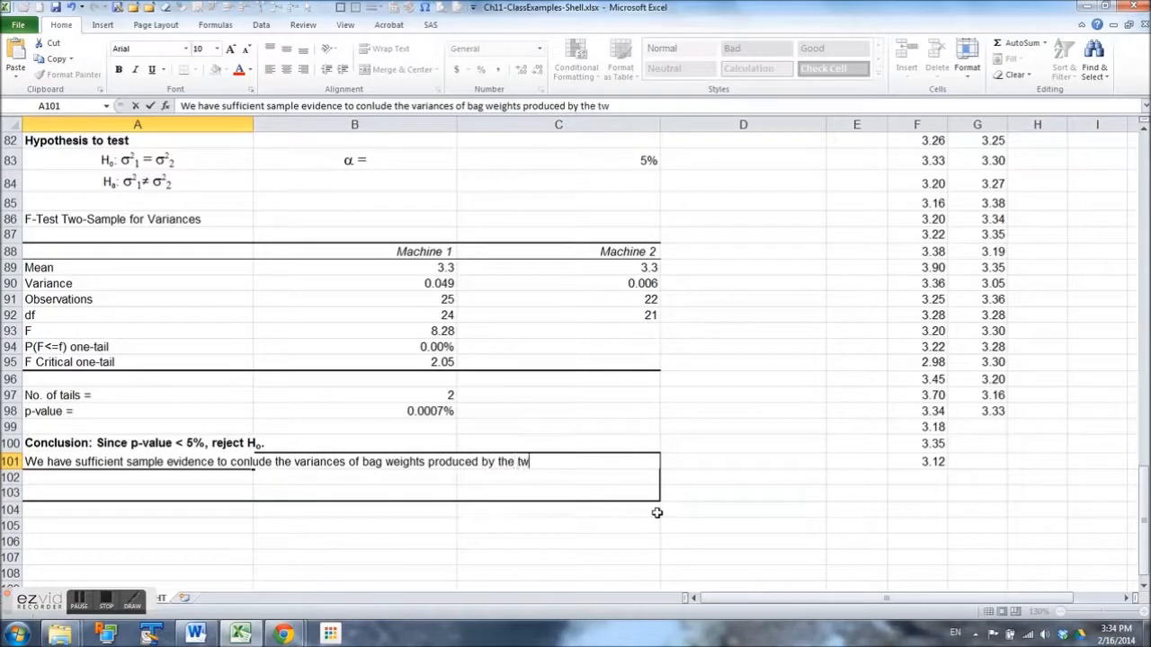
text(o machines are nt)
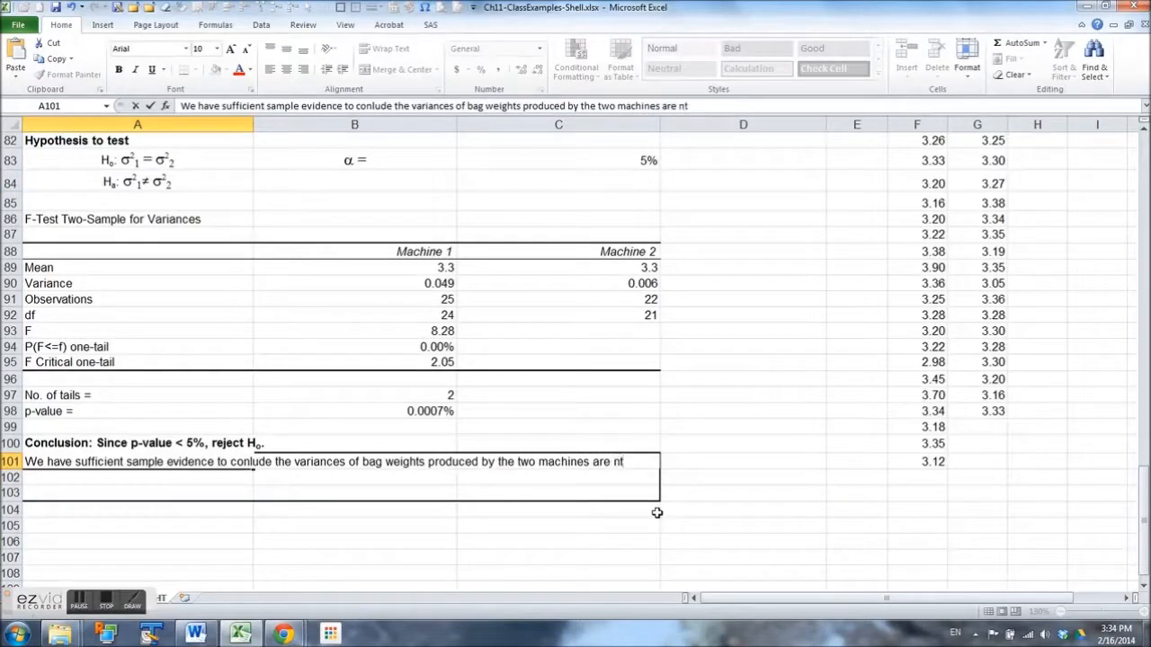
text(ot the same)
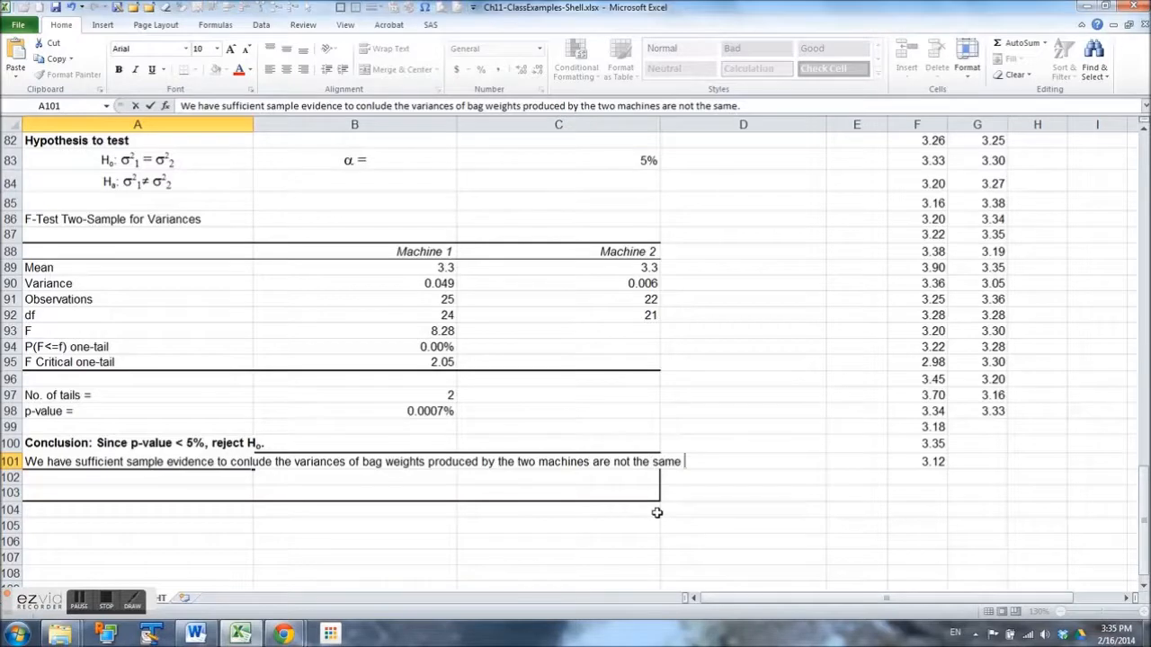
text(.)
key(Return)
Step: In A102, enter "The probability that this conclusion is wrong, i.e. Type I error, is .0007%."
text(The )
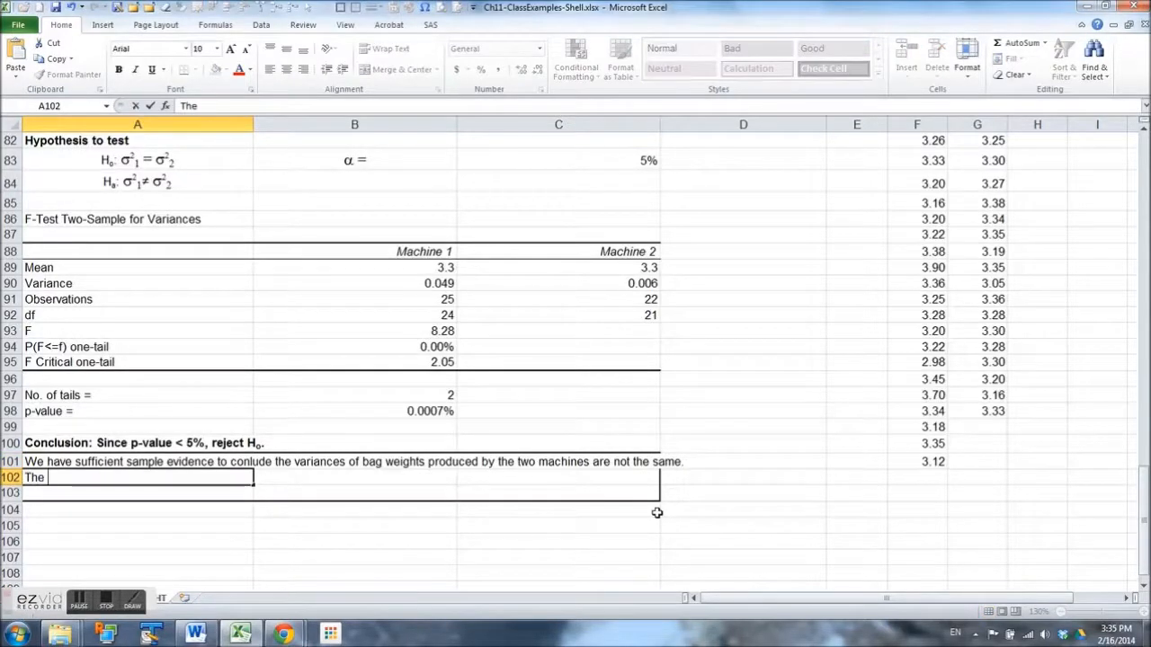
text(probability that this)
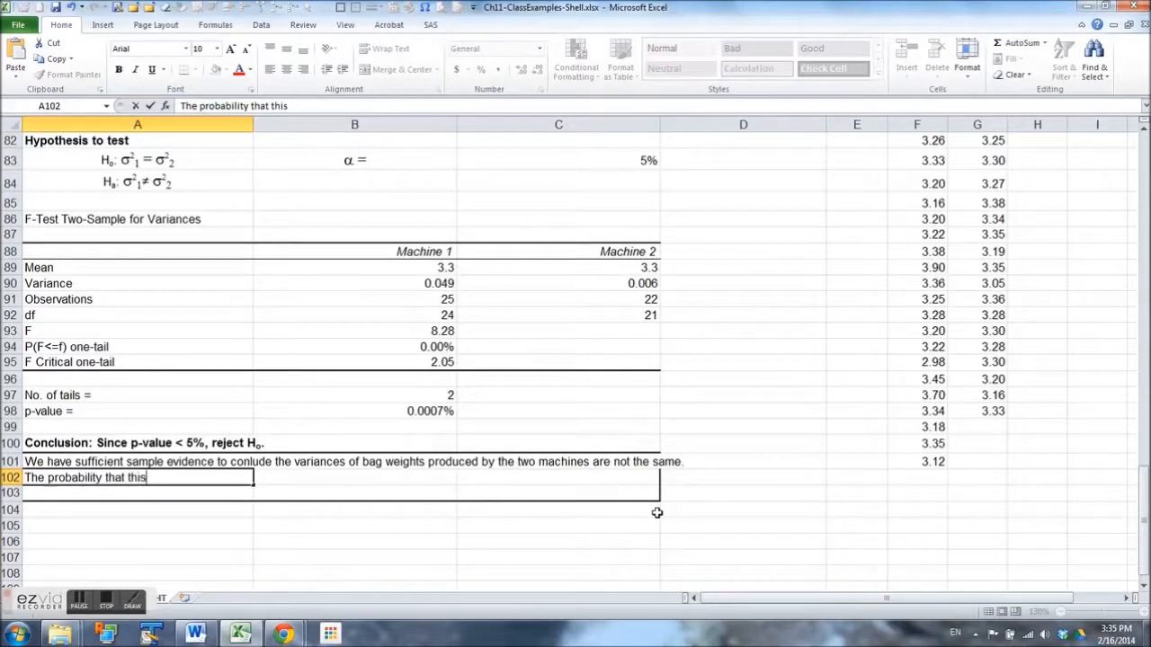
text( conclusion is wrto)
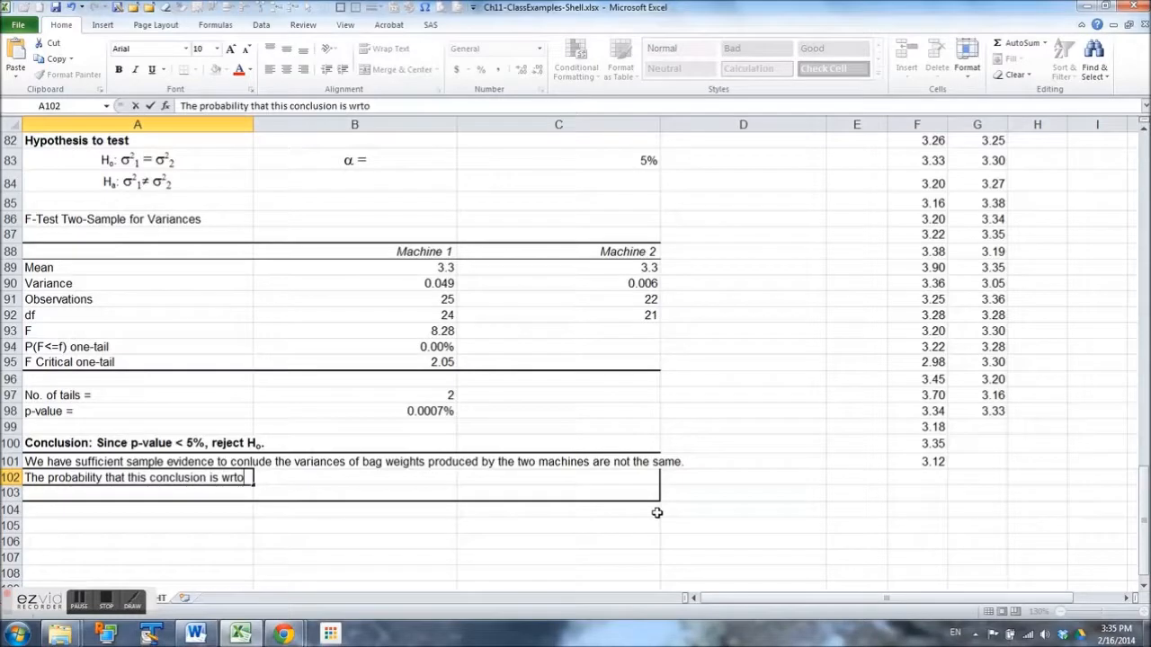
key(BackSpace)
key(BackSpace)
text(ong, i.e. Type I error, is )
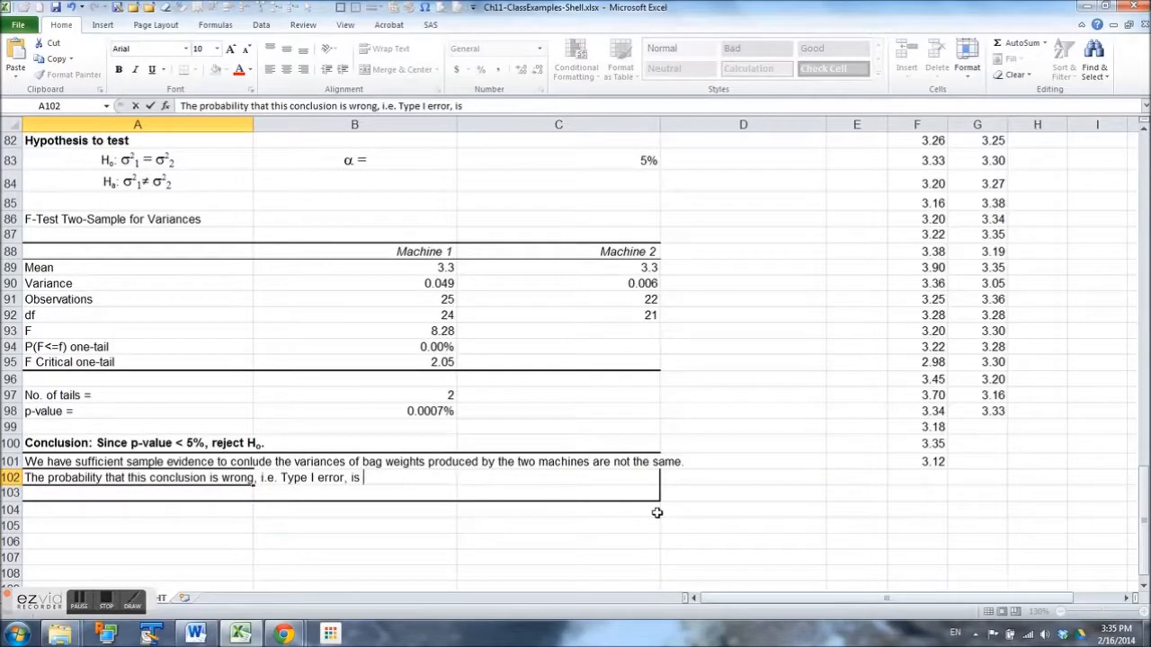
text(.0007%.)
key(Return)
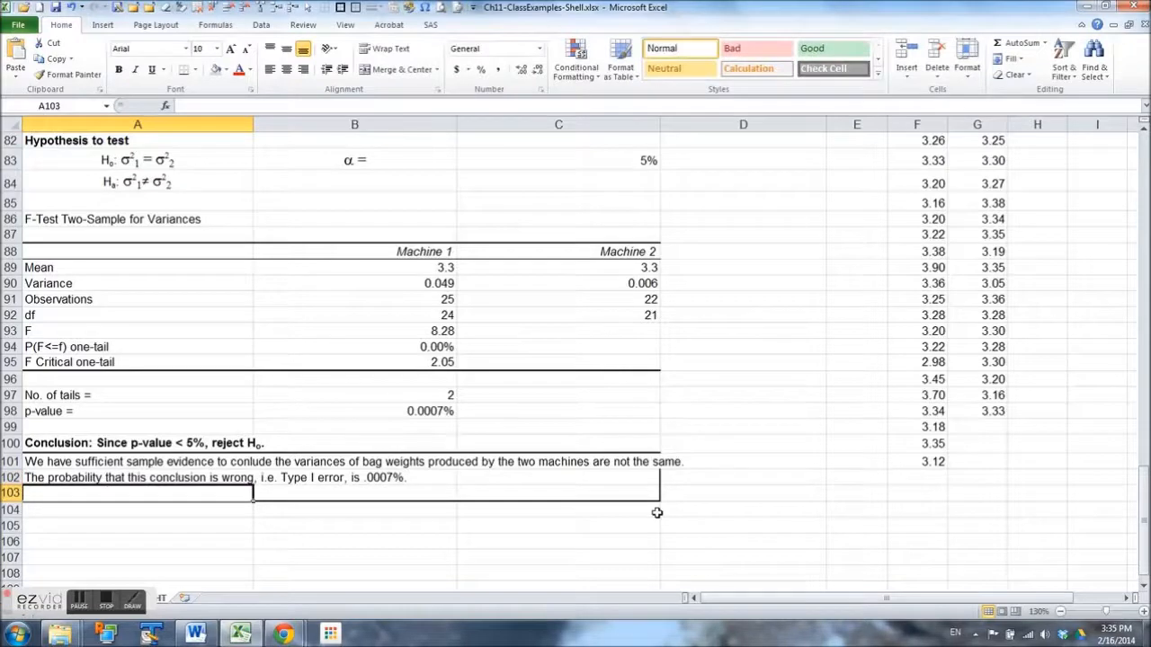
Step: Use Fill Justify to rewrap the conclusion text within A101:C103
drag(47, 466, 539, 497)
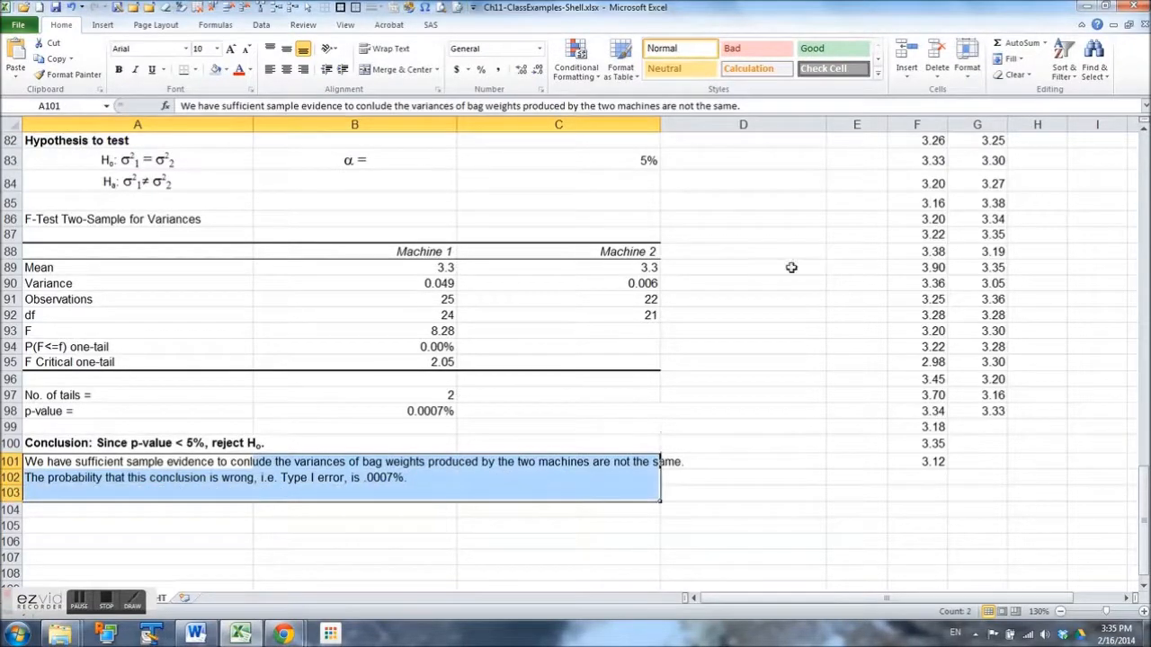
click(1011, 58)
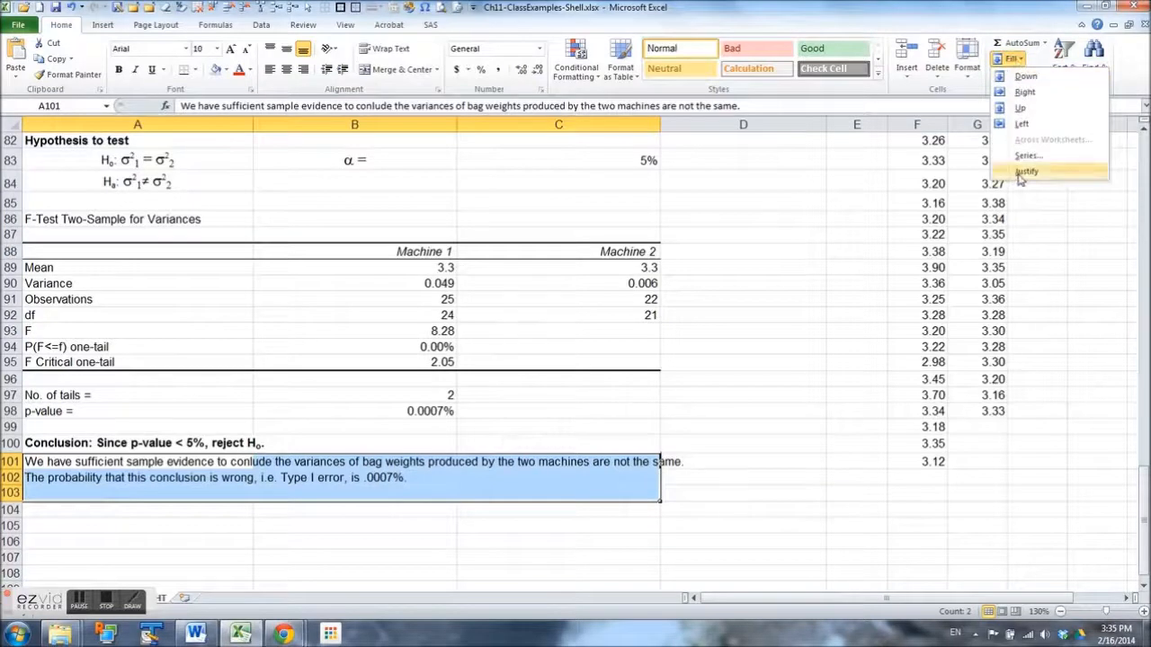